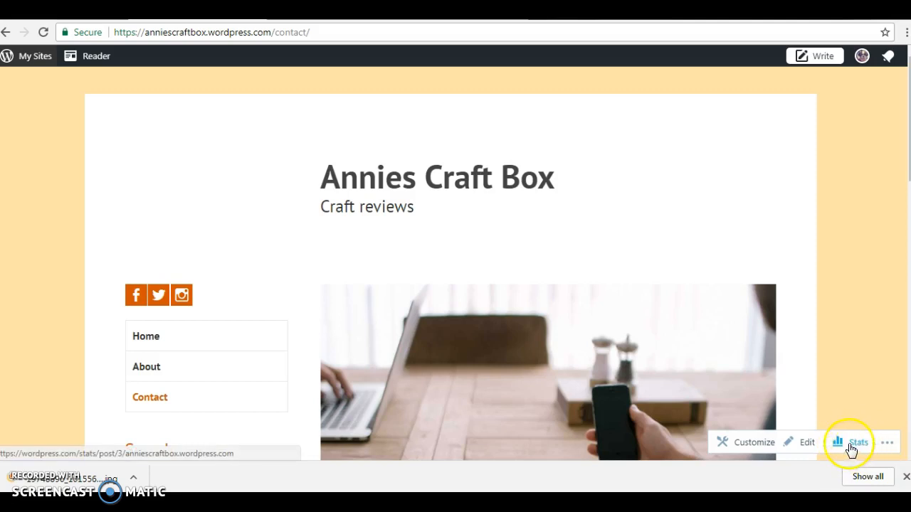
click(889, 444)
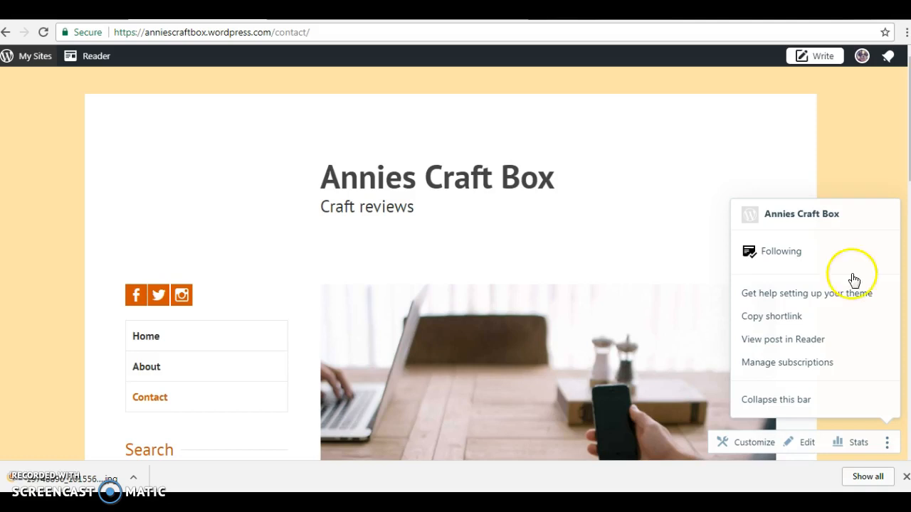
click(847, 153)
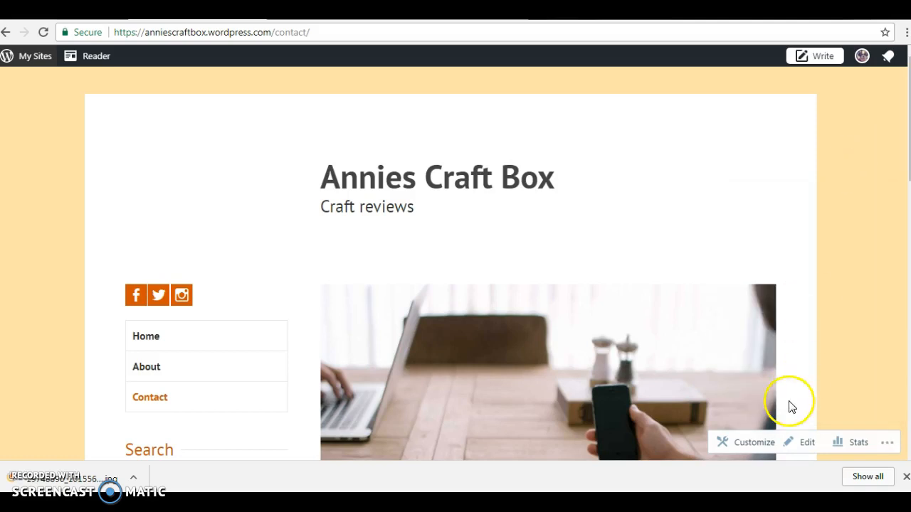
Start a new blog post for the site and title it "Paper Review".
click(829, 58)
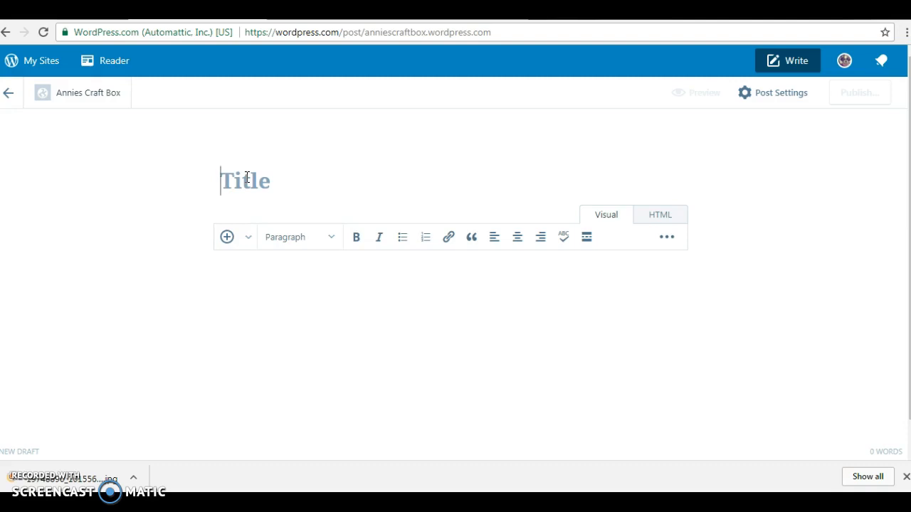
key(ctrl+minus)
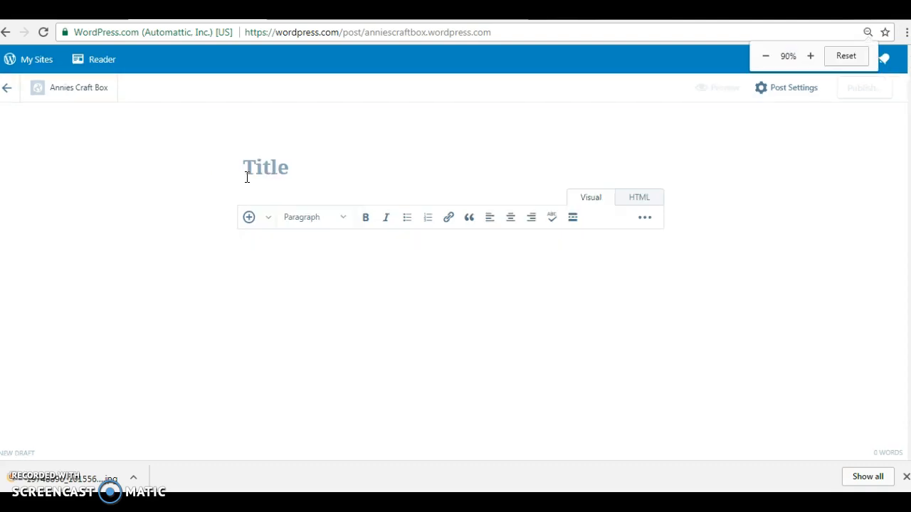
text(Paper)
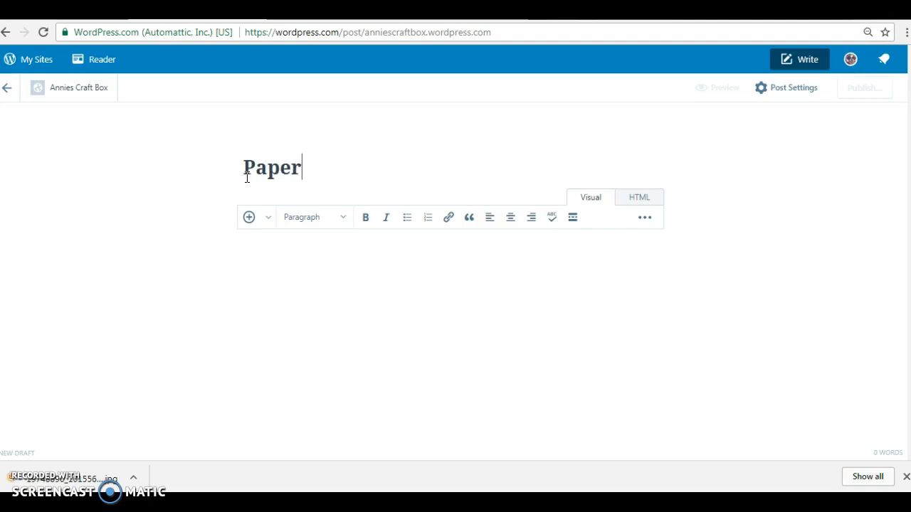
text( Review)
Show the post settings and write "Today I bought some paper and it was very nice" as the post's body text.
click(277, 277)
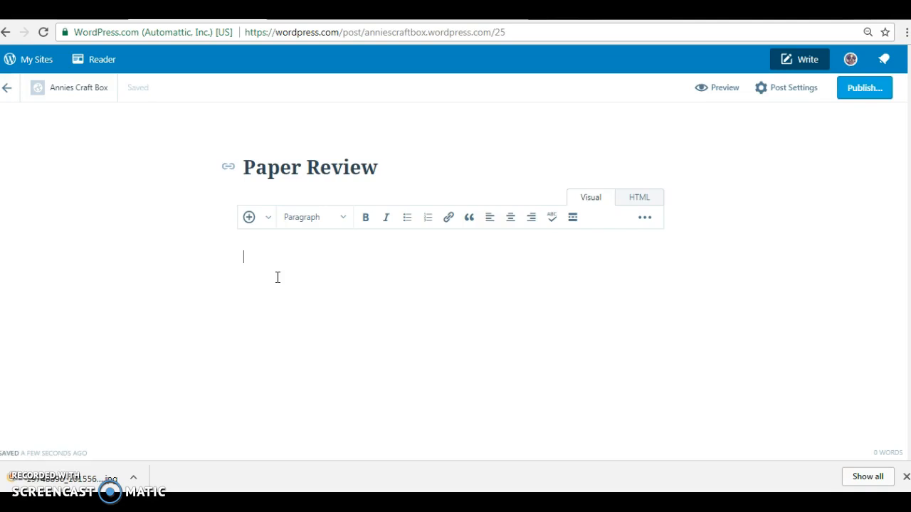
click(799, 96)
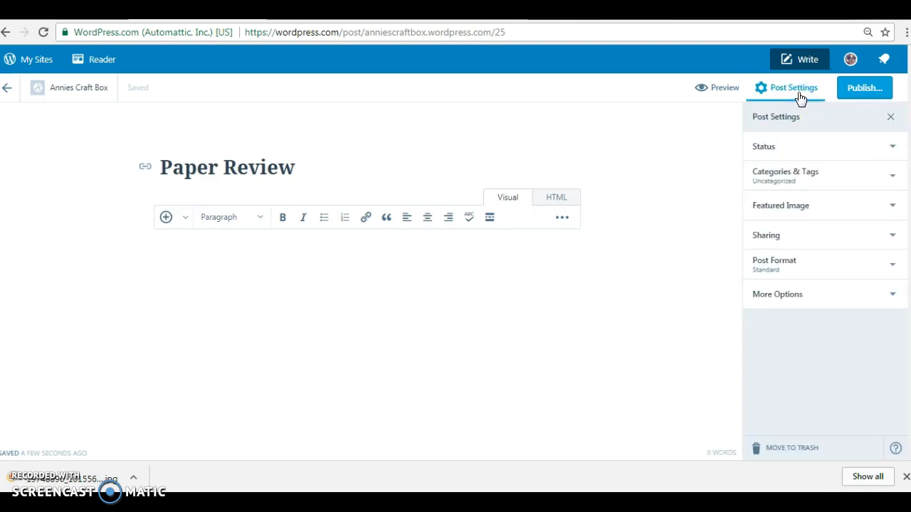
click(661, 115)
click(384, 273)
text(Today I bought some paper and it was very nice)
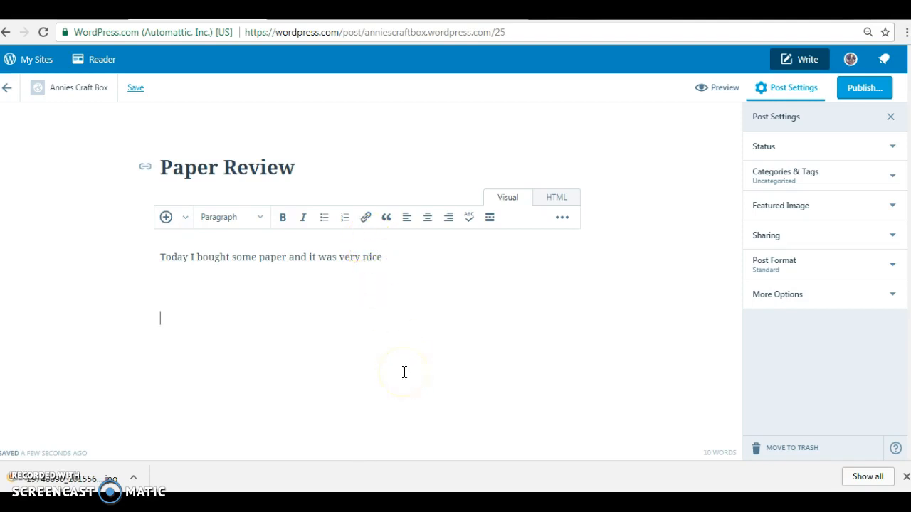
Insert the picture of hanging round white lights from the media library below the body text.
click(184, 219)
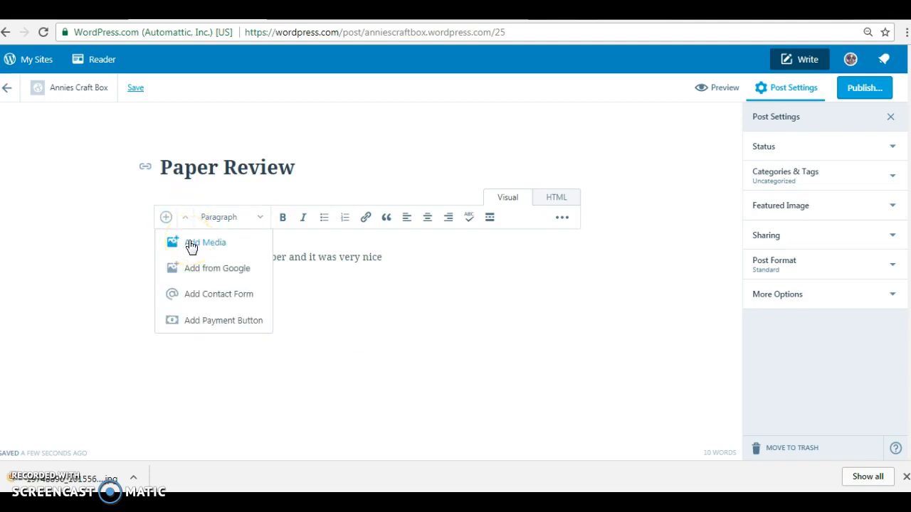
click(226, 247)
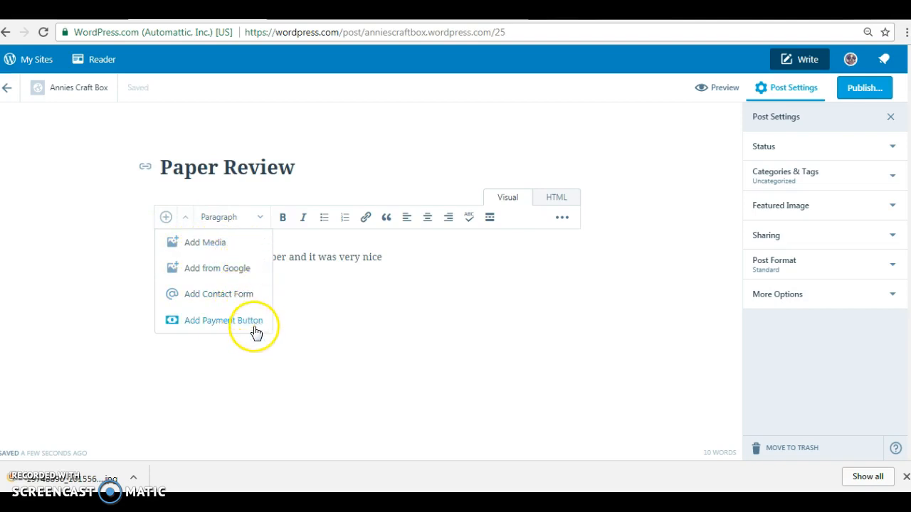
click(216, 244)
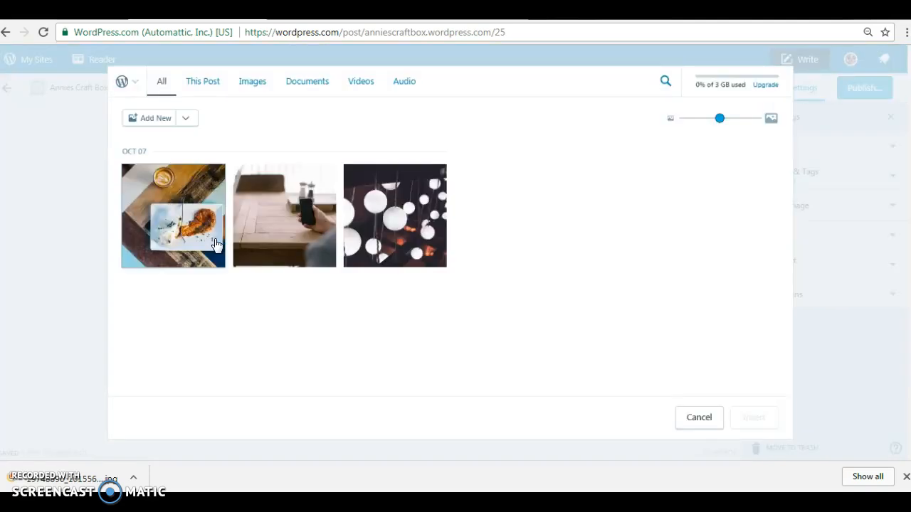
click(408, 223)
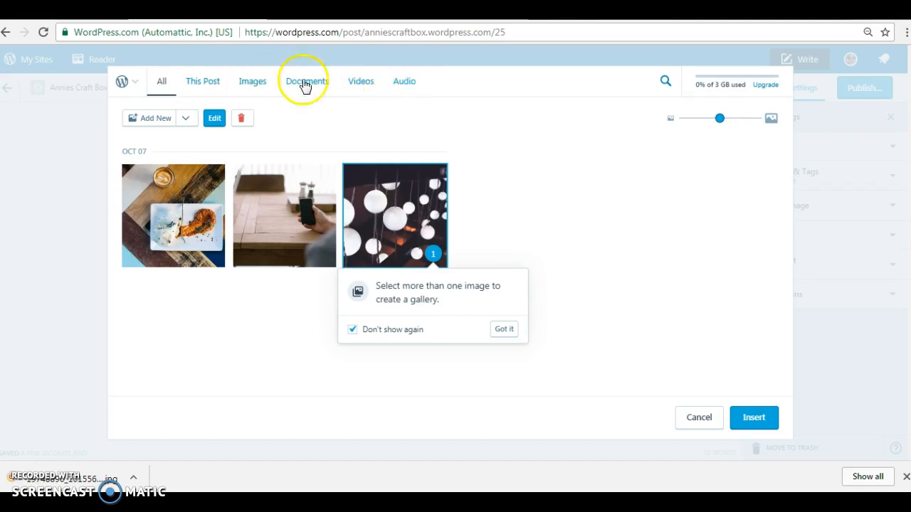
click(258, 84)
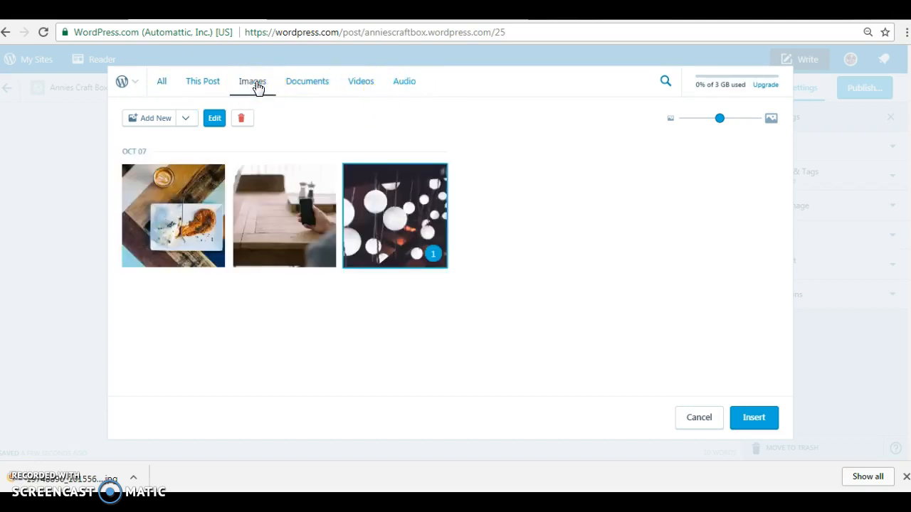
click(183, 121)
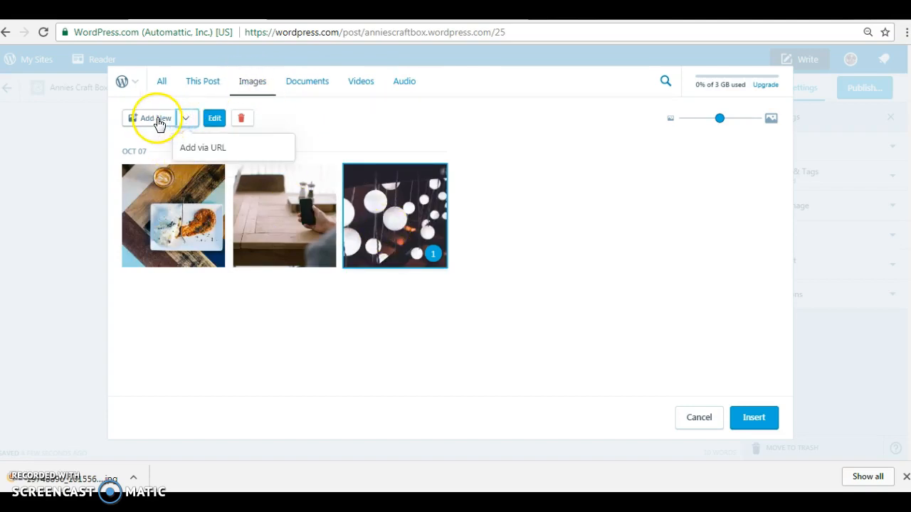
click(394, 218)
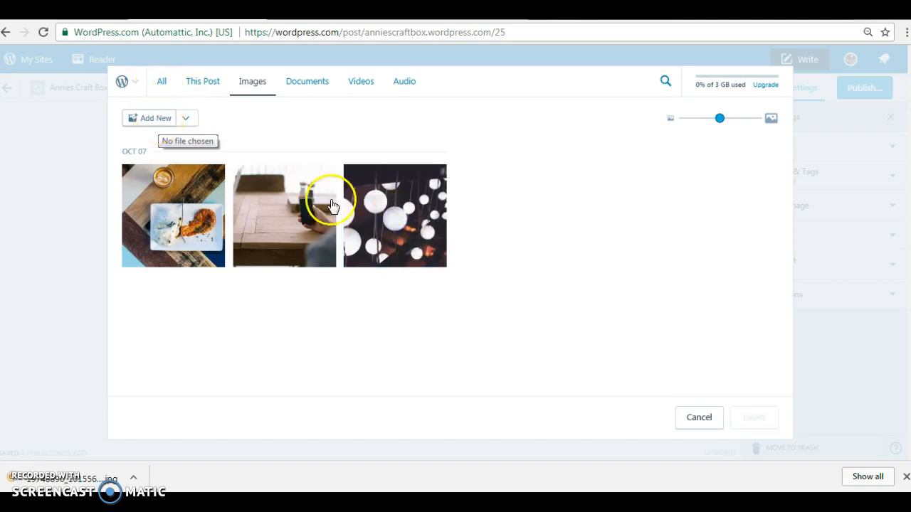
click(413, 245)
click(761, 417)
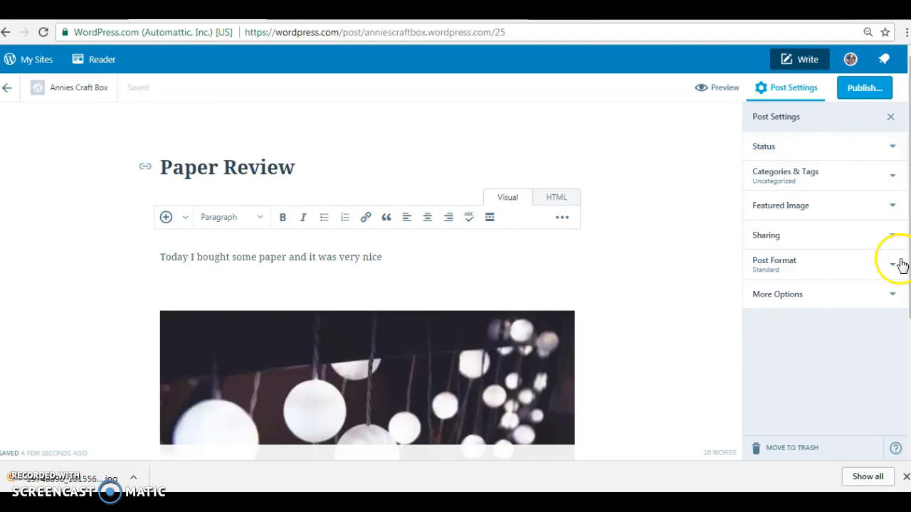
Examine how the inserted lights picture sits below the text in the post.
scroll(367, 285, down, 3)
scroll(368, 285, down, 2)
scroll(367, 285, up, 2)
scroll(367, 285, up, 1)
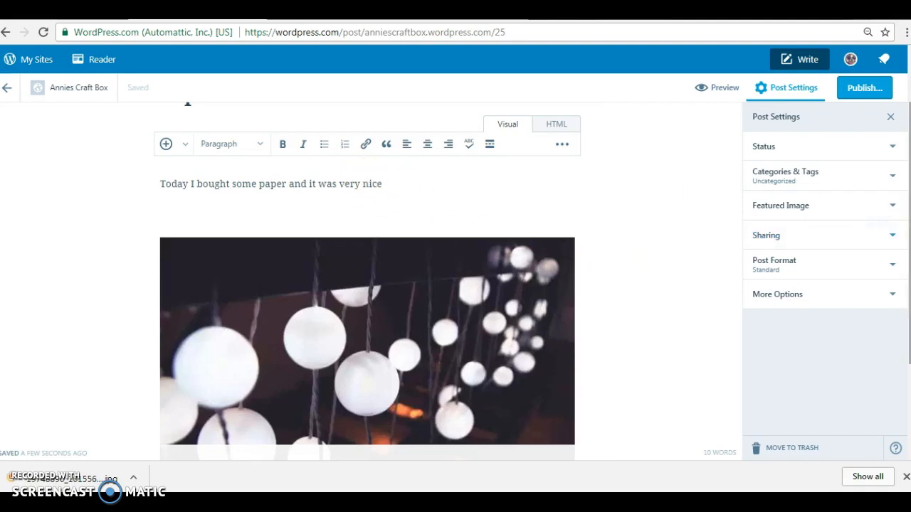
scroll(908, 235, up, 1)
scroll(442, 284, down, 3)
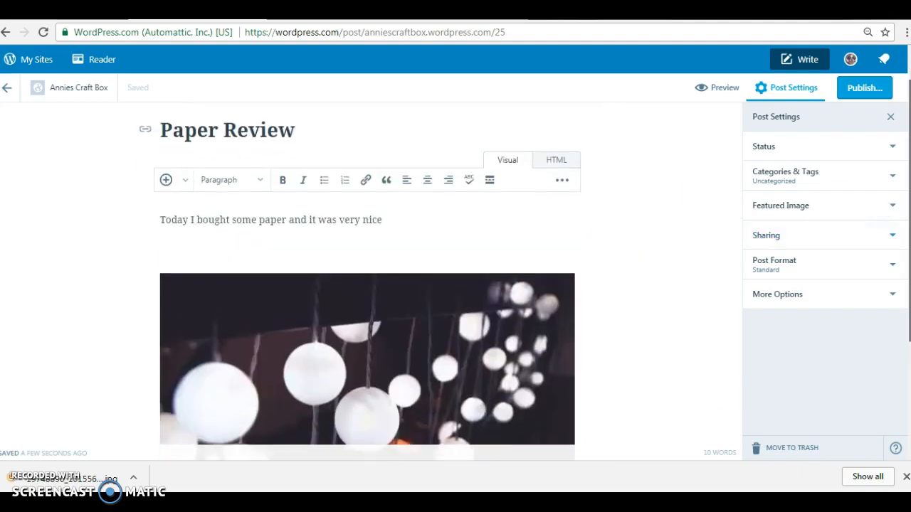
scroll(367, 257, up, 1)
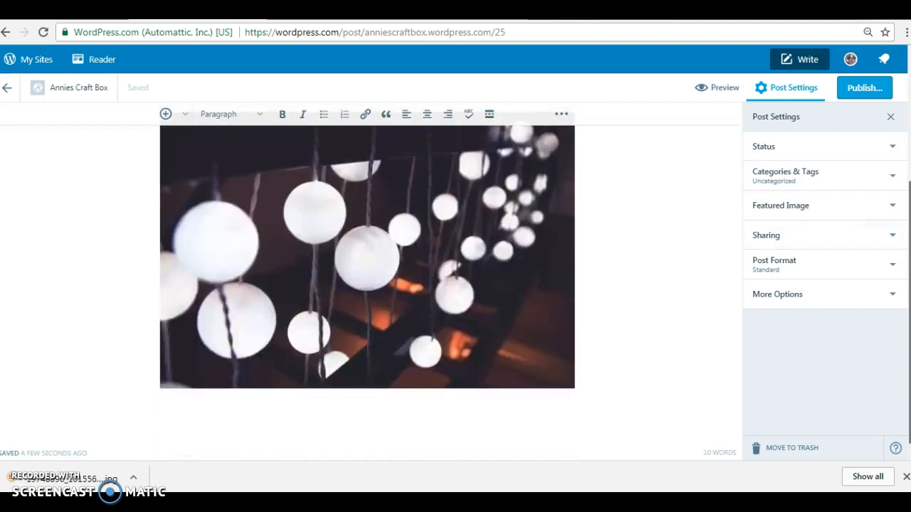
scroll(368, 285, up, 2)
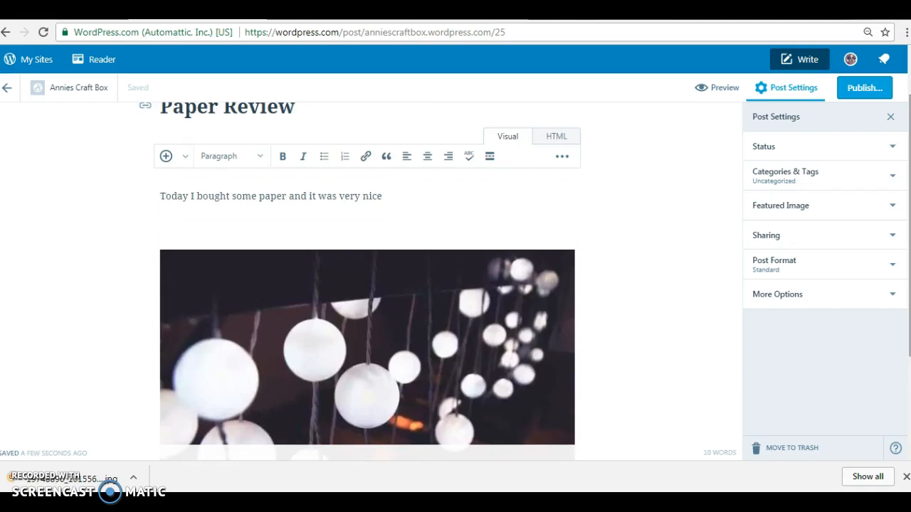
scroll(367, 285, down, 2)
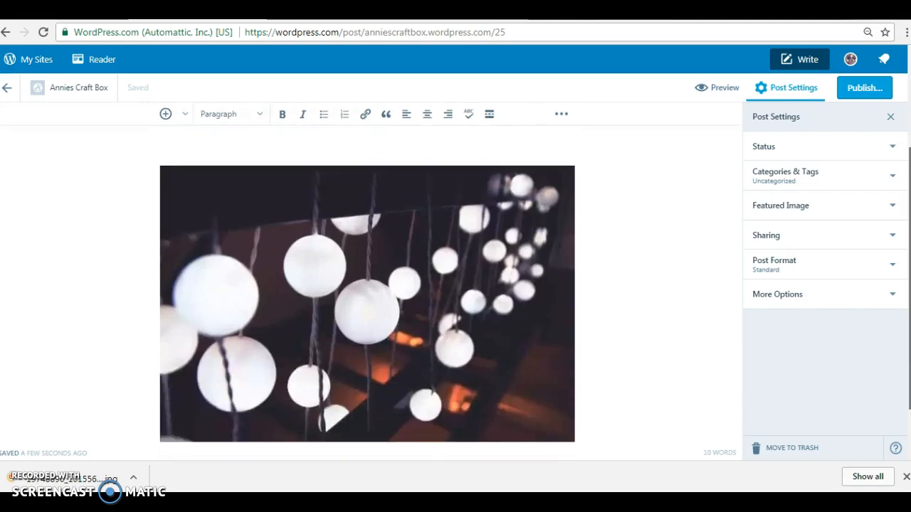
Shrink the lights picture to under half its width and try left, right and centre alignment before setting it to no alignment.
click(470, 329)
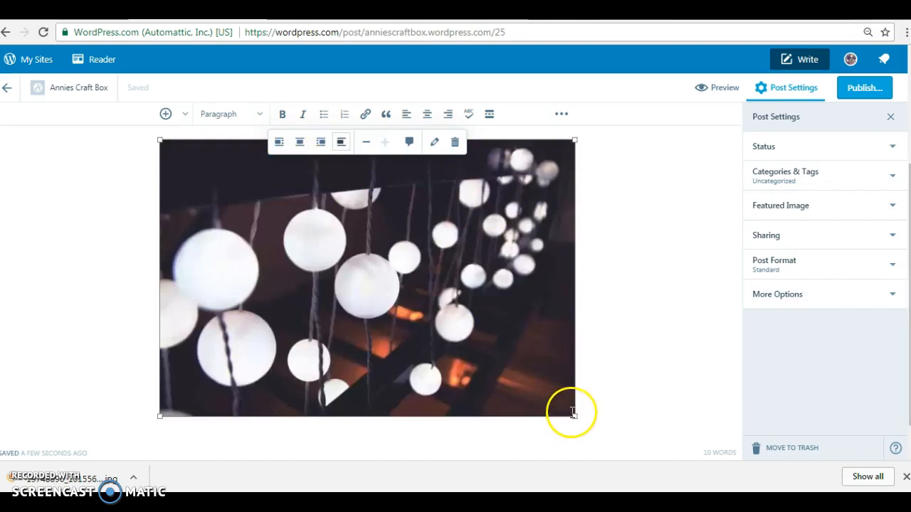
drag(573, 414, 310, 254)
click(172, 222)
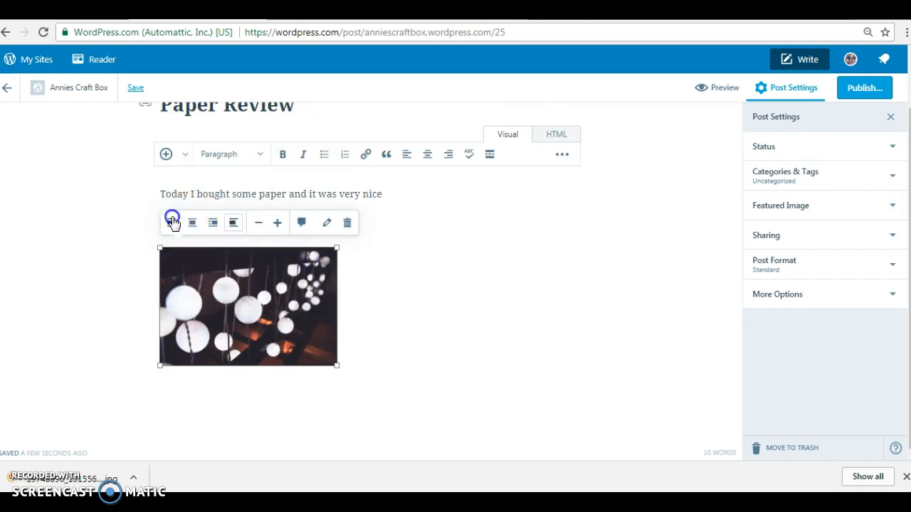
click(212, 295)
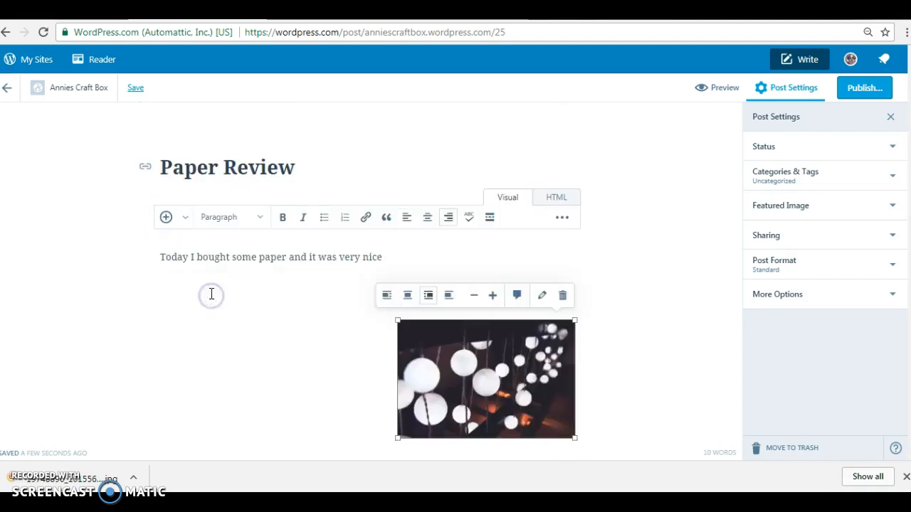
click(407, 296)
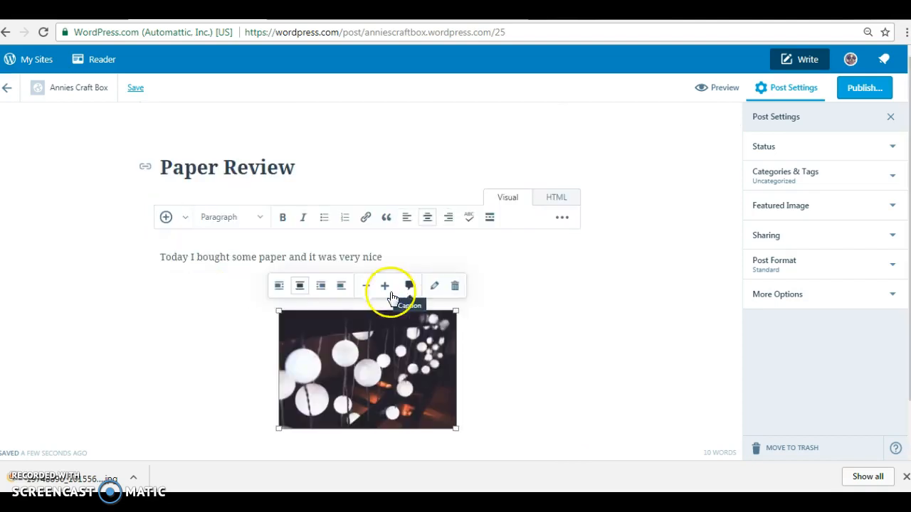
click(341, 286)
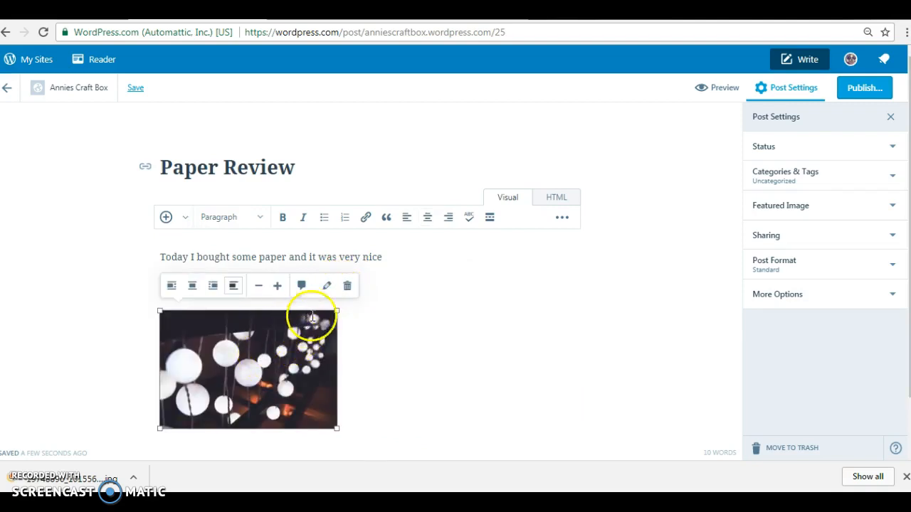
Add the caption "Lights" beneath the lights picture.
click(302, 285)
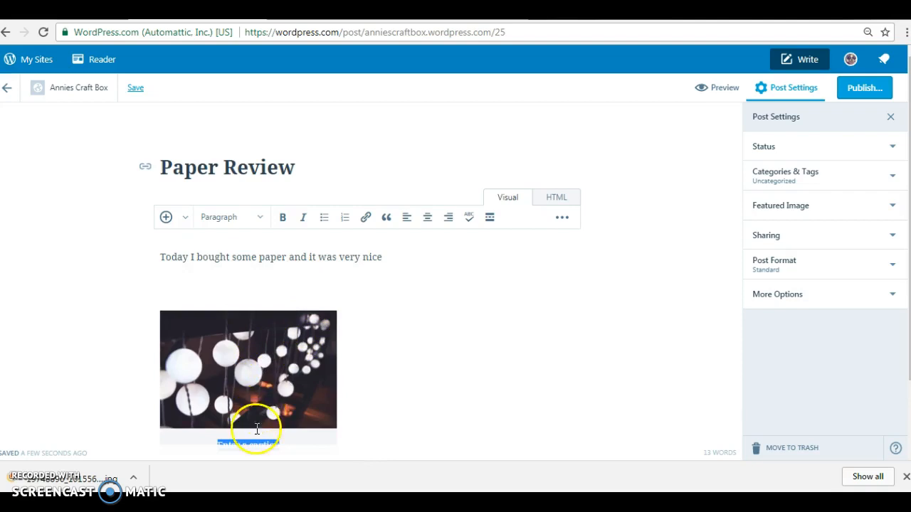
drag(909, 207, 908, 254)
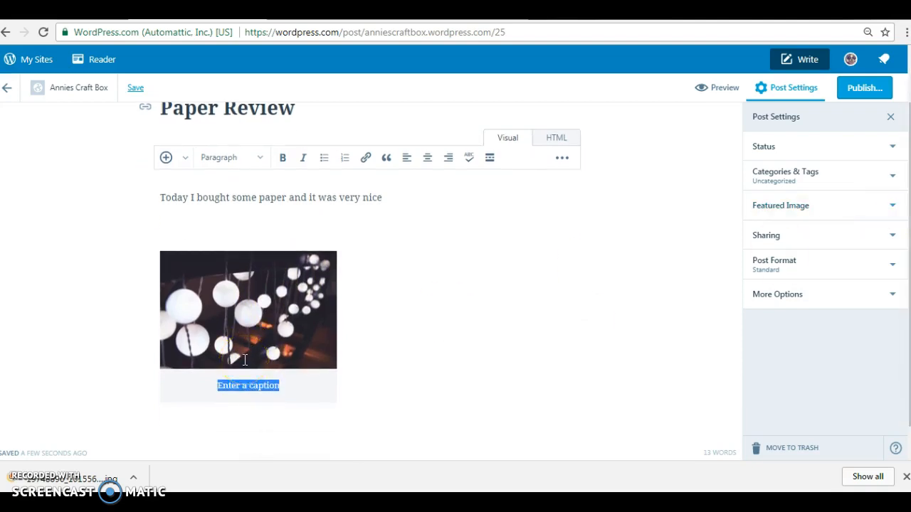
text(Lights)
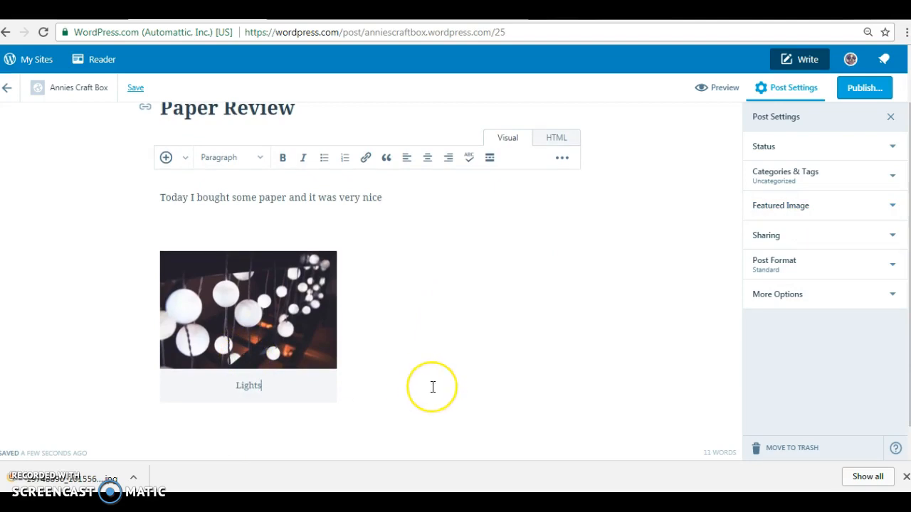
Open the lights picture's details for editing and update it with its existing title and empty text fields.
click(294, 302)
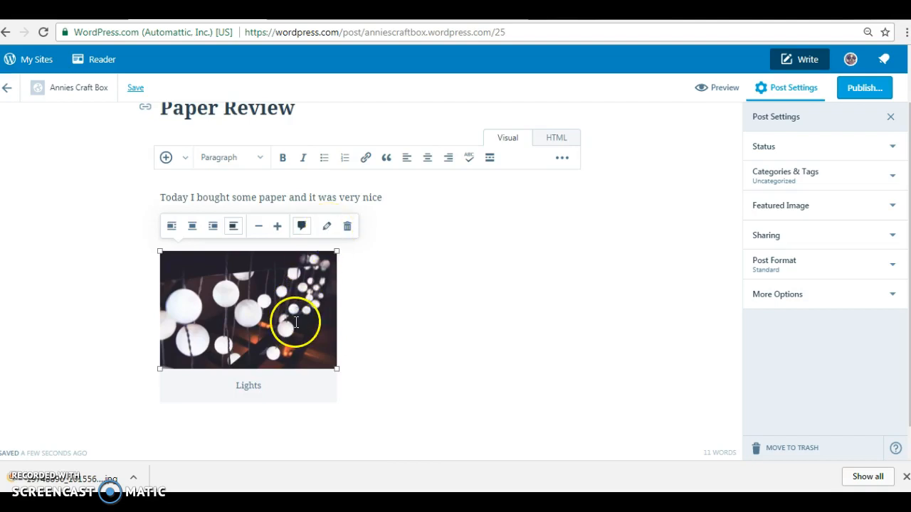
click(327, 227)
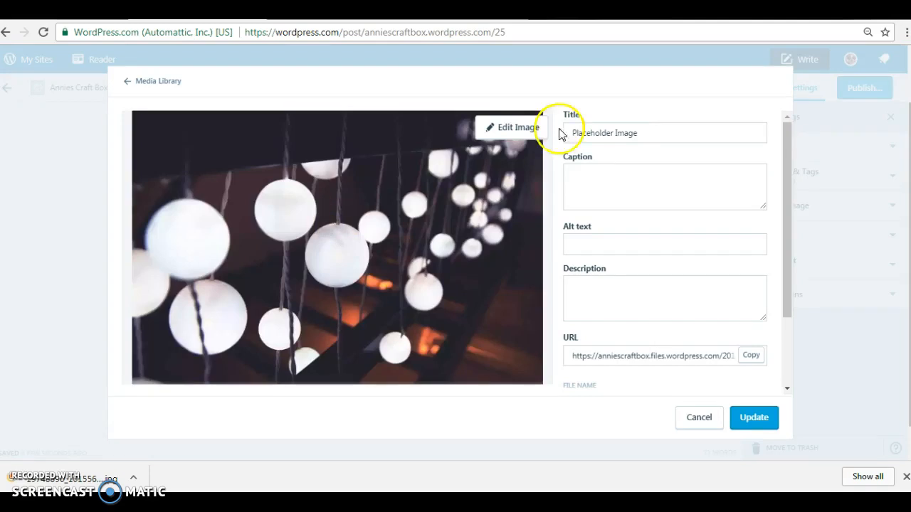
click(753, 419)
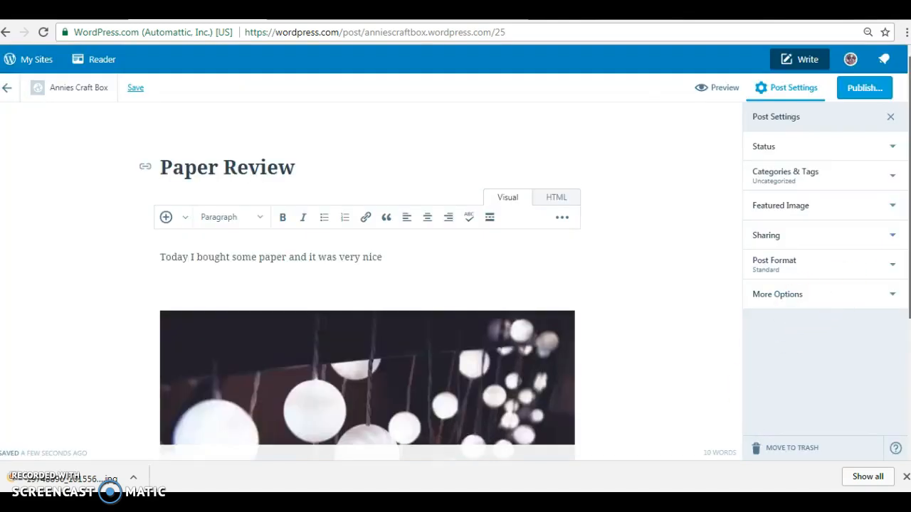
Extend the sentence above the lights picture with "you can buy some from Tesco".
scroll(441, 284, down, 2)
drag(910, 292, 910, 229)
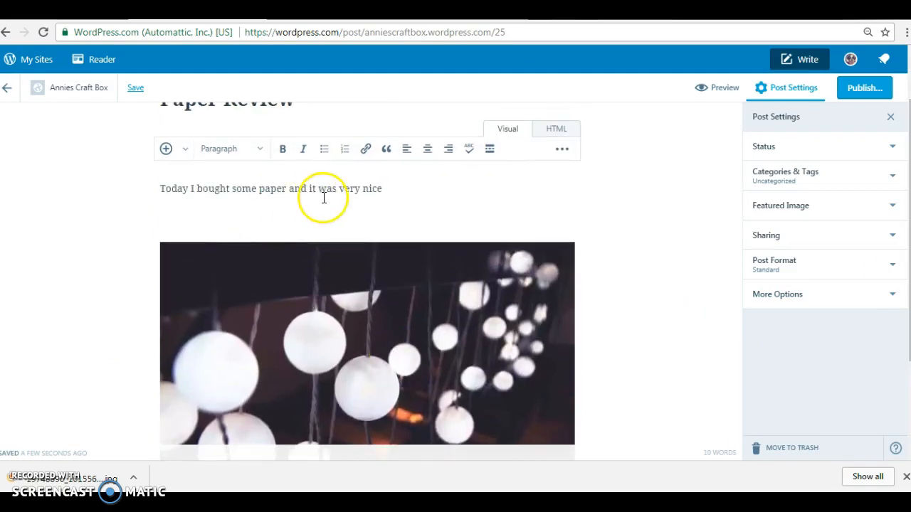
click(336, 304)
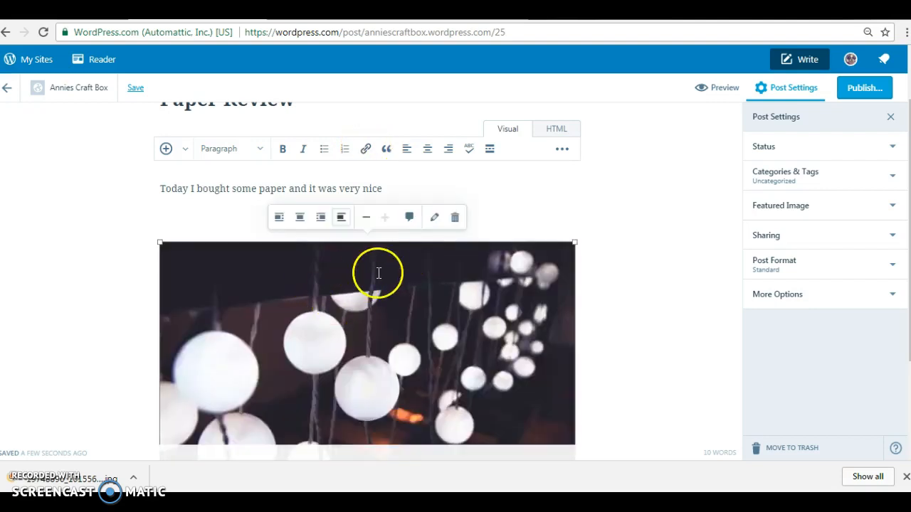
click(238, 215)
click(396, 190)
text(you can busy)
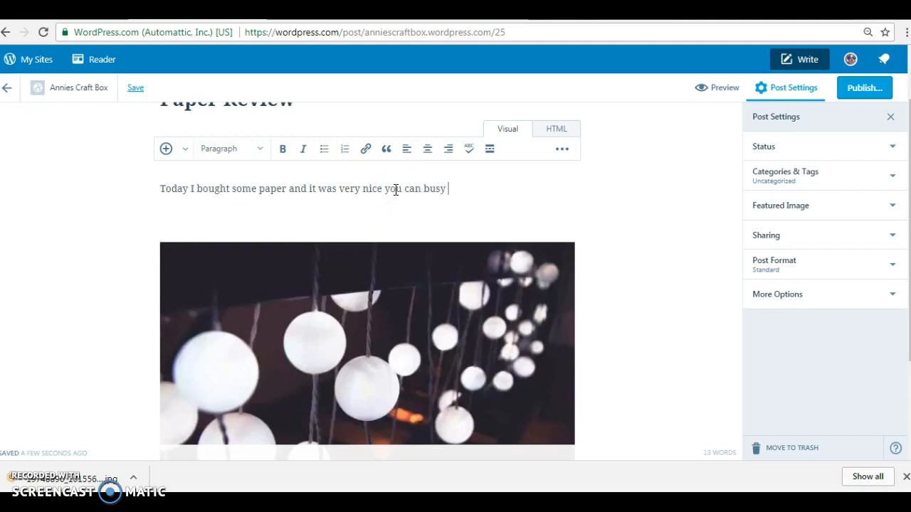
key(BackSpace)
text(some from ta)
key(BackSpace)
text(Tesco)
click(396, 191)
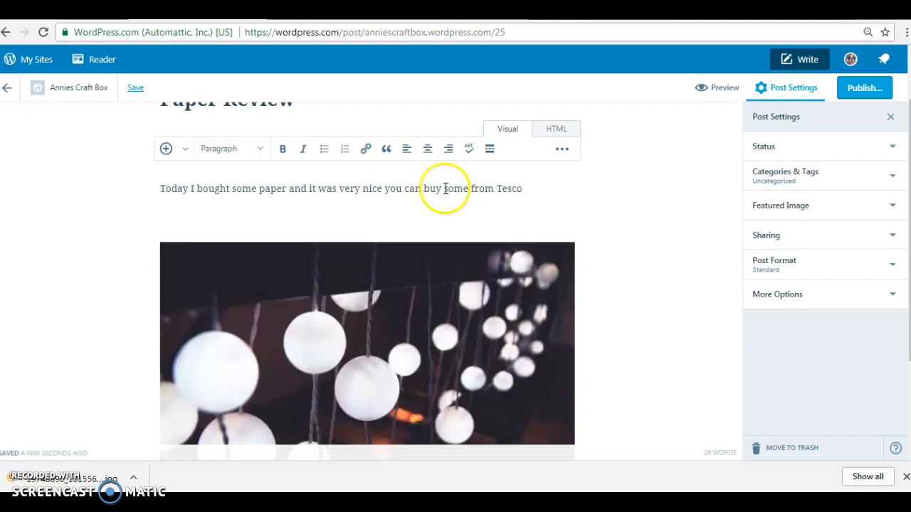
click(540, 188)
double_click(496, 187)
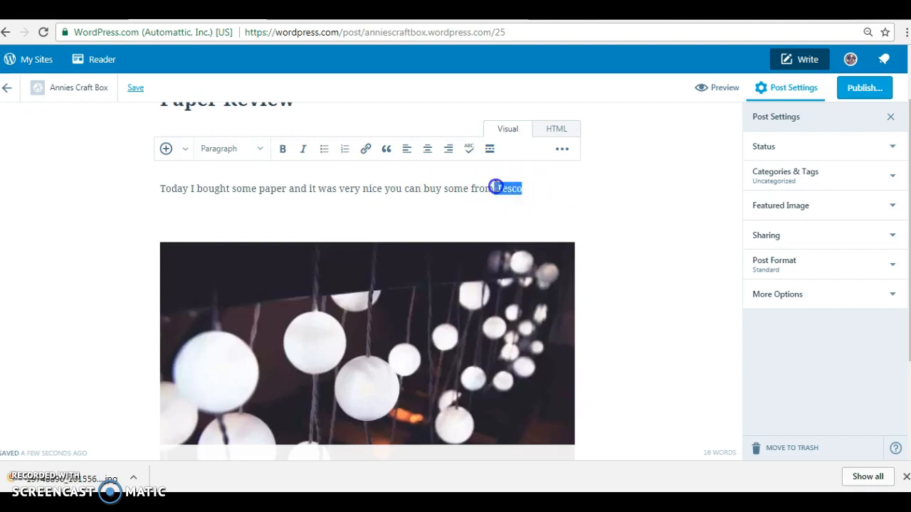
drag(496, 187, 522, 187)
click(364, 148)
click(371, 169)
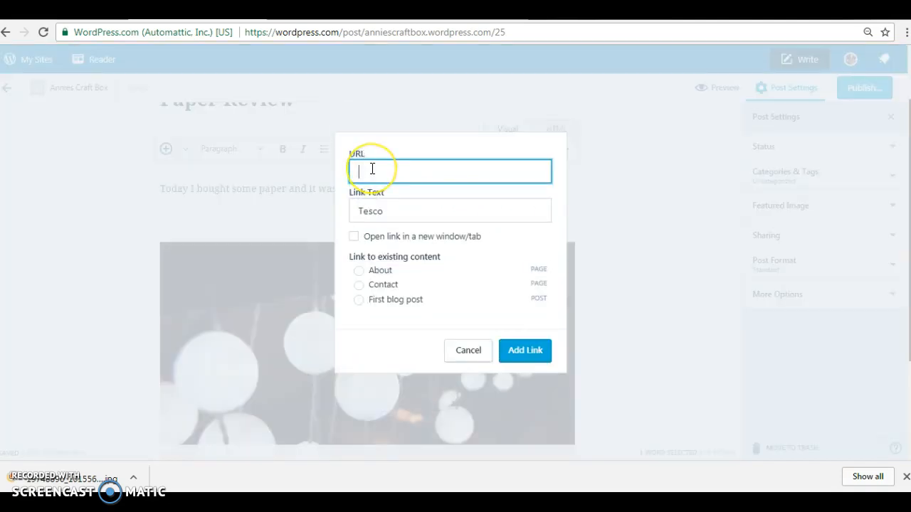
text(www.tesco.co.uk)
click(528, 356)
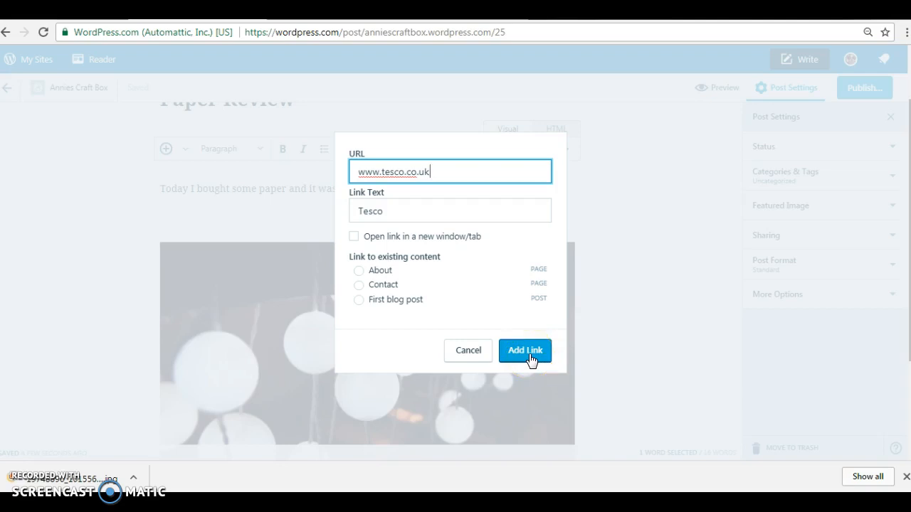
click(528, 356)
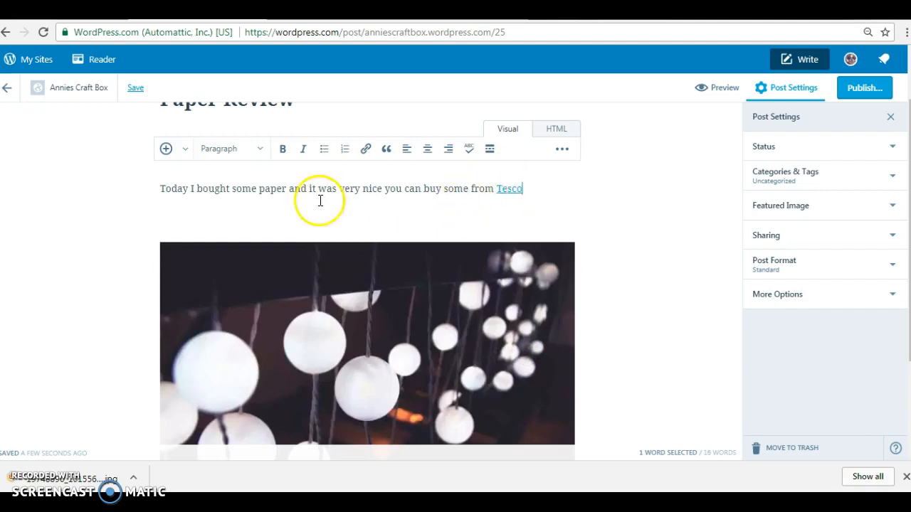
Look through the paragraph styles, then make "bought so" bold and "as v" italic in the post's sentence.
click(258, 153)
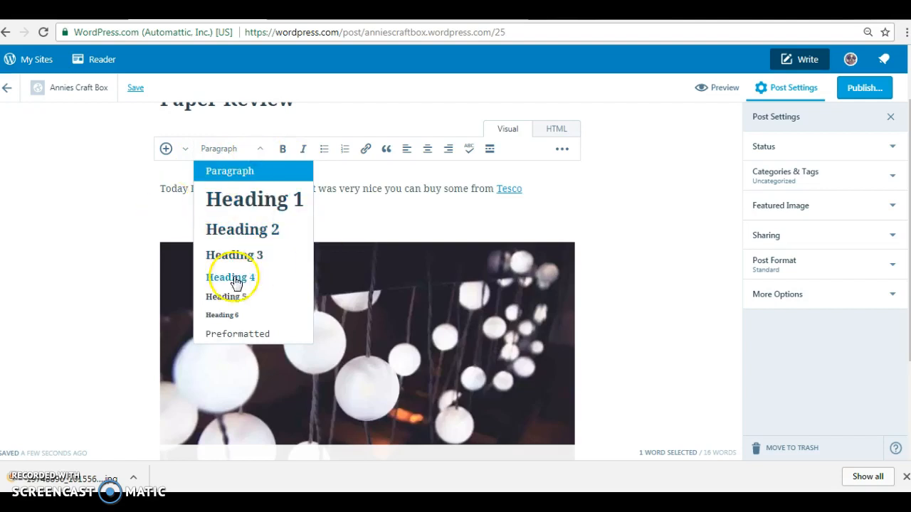
click(258, 154)
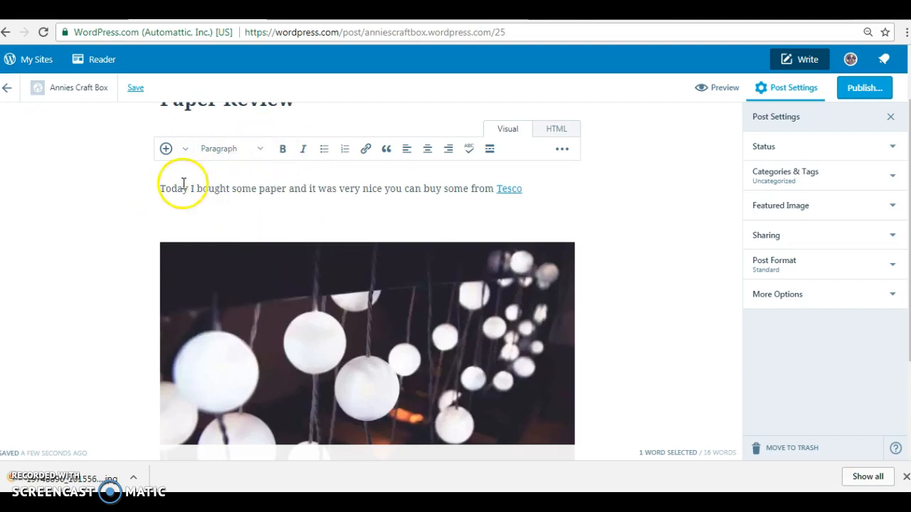
drag(194, 189, 239, 189)
click(282, 149)
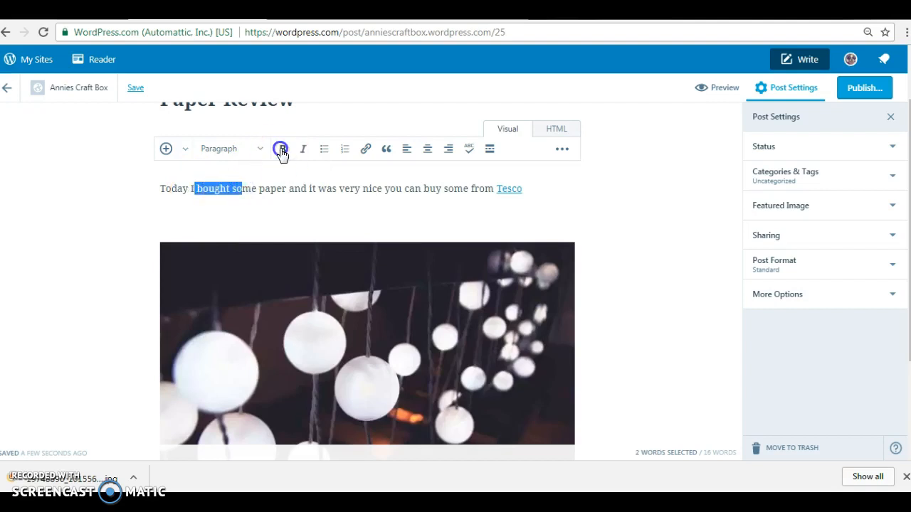
drag(329, 188, 348, 188)
click(304, 149)
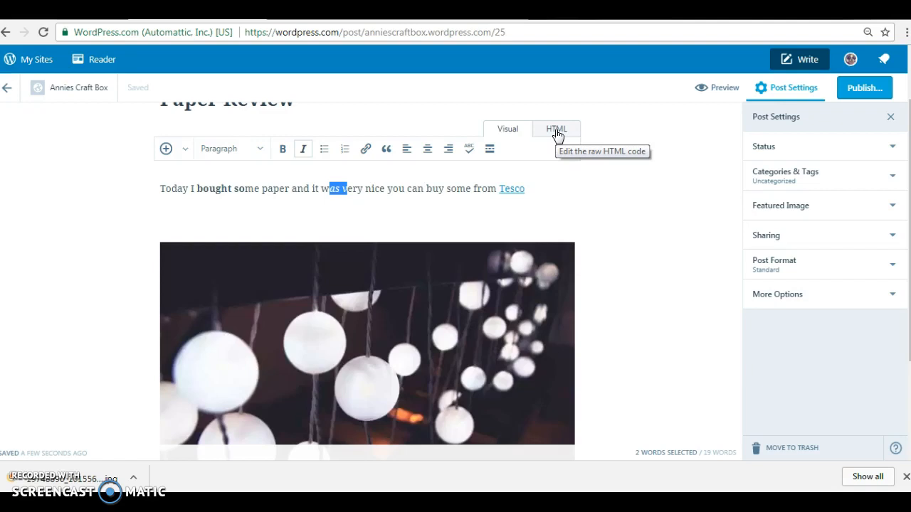
click(554, 132)
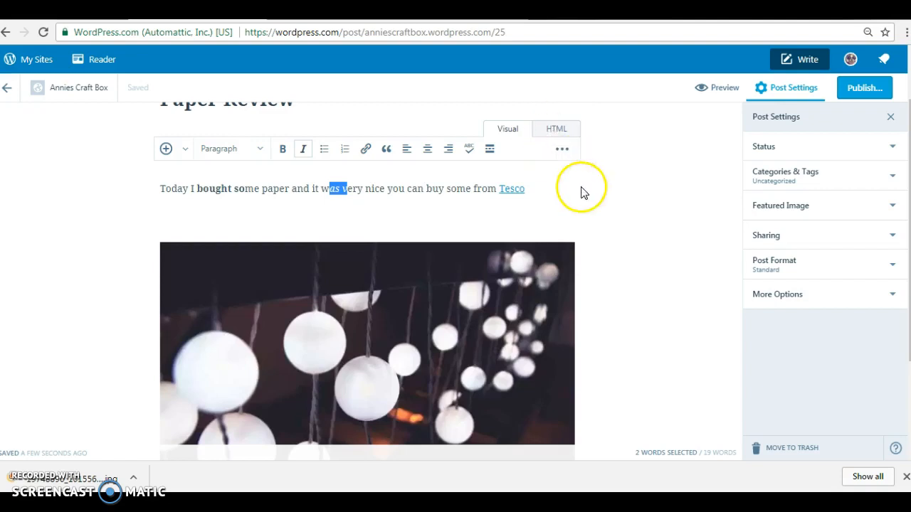
Preview the post in tablet, phone and desktop layouts, then return to editing.
click(726, 87)
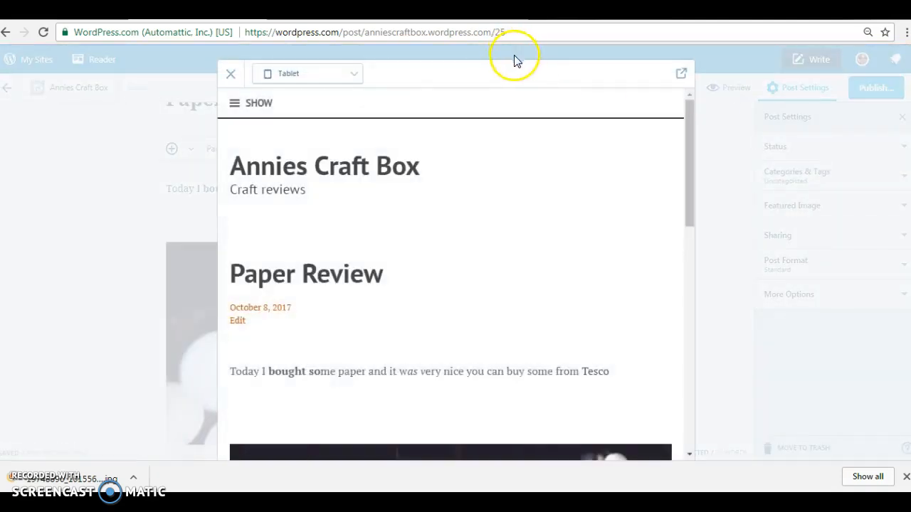
click(353, 74)
click(330, 148)
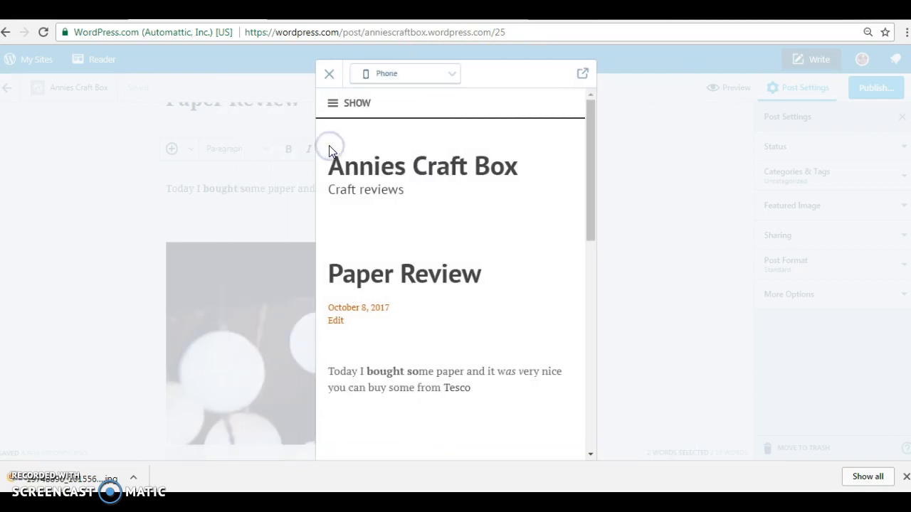
click(441, 80)
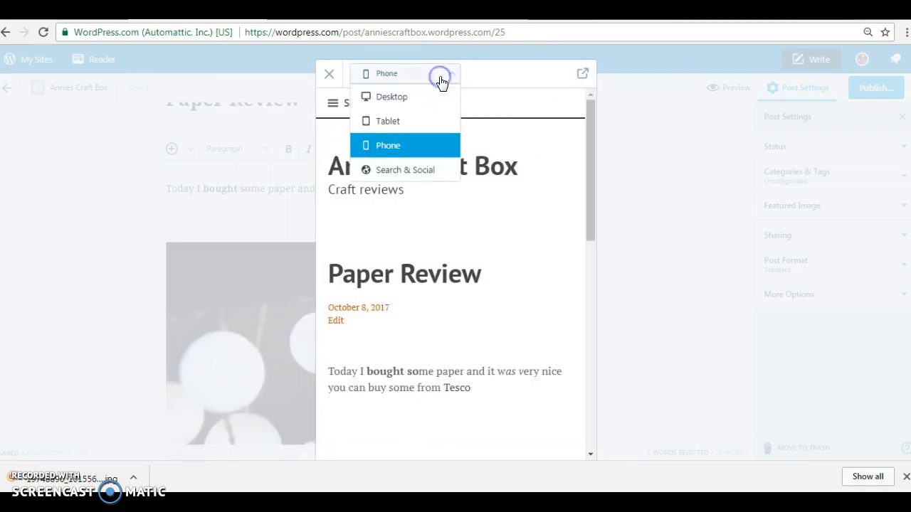
click(418, 98)
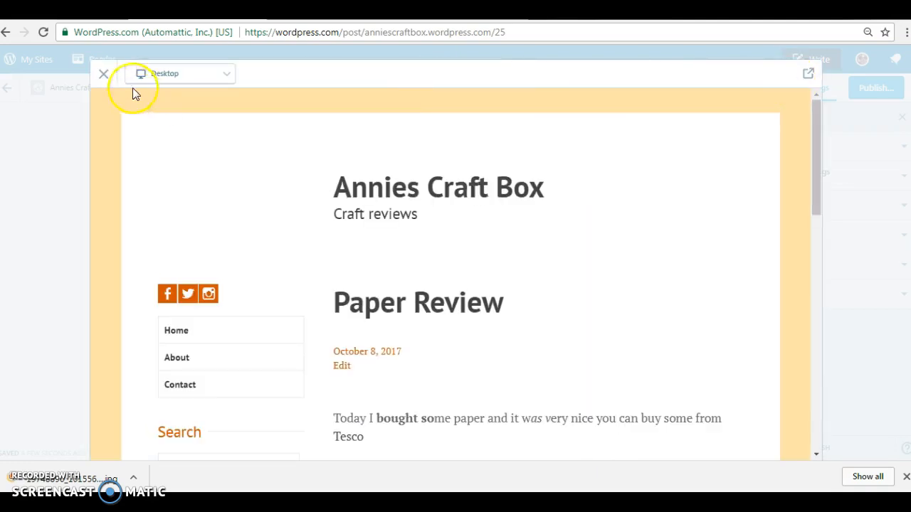
click(103, 74)
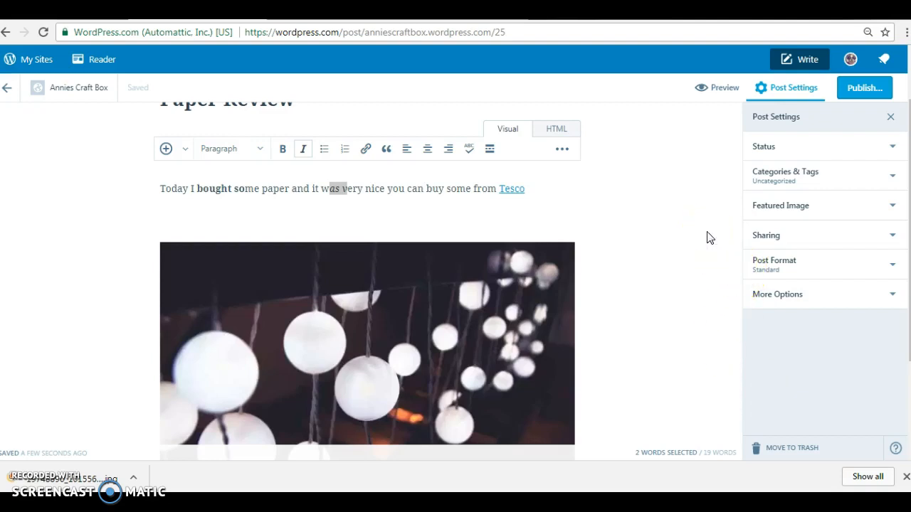
Examine the post's status settings, including the scheduling calendar and the visibility choices.
click(825, 146)
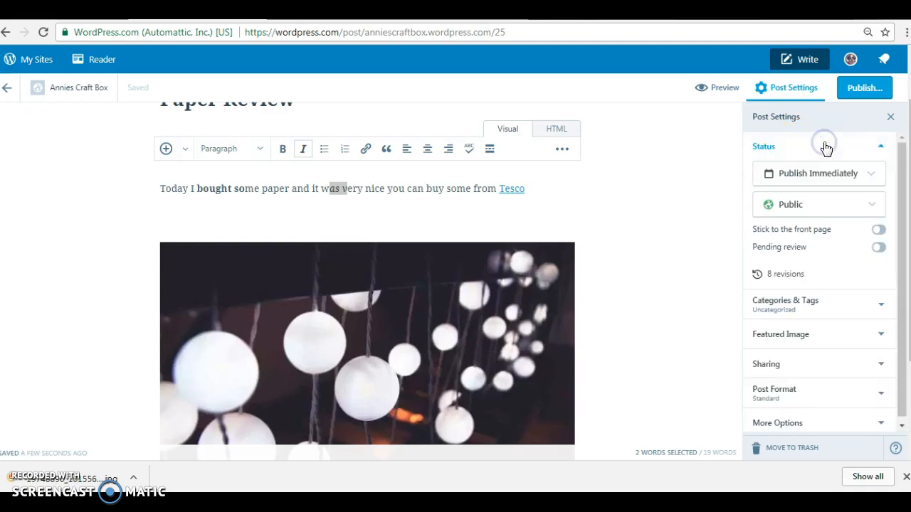
click(870, 175)
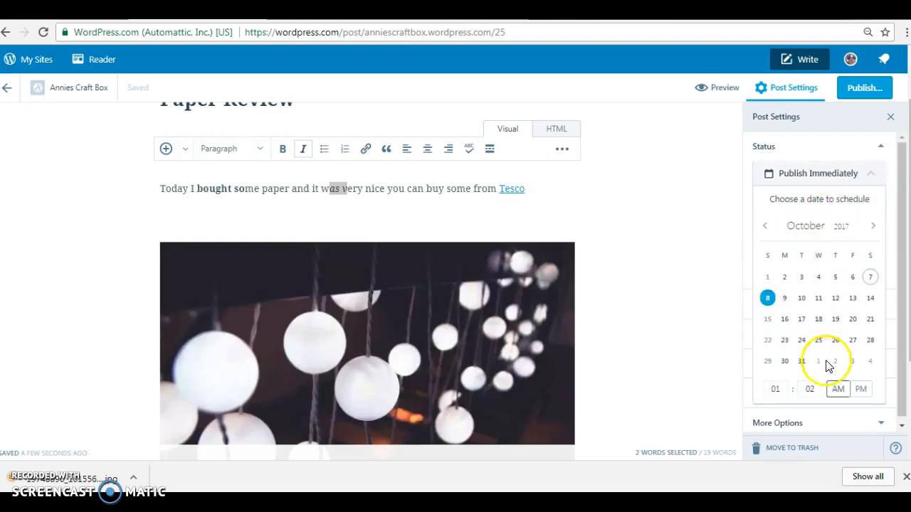
click(723, 173)
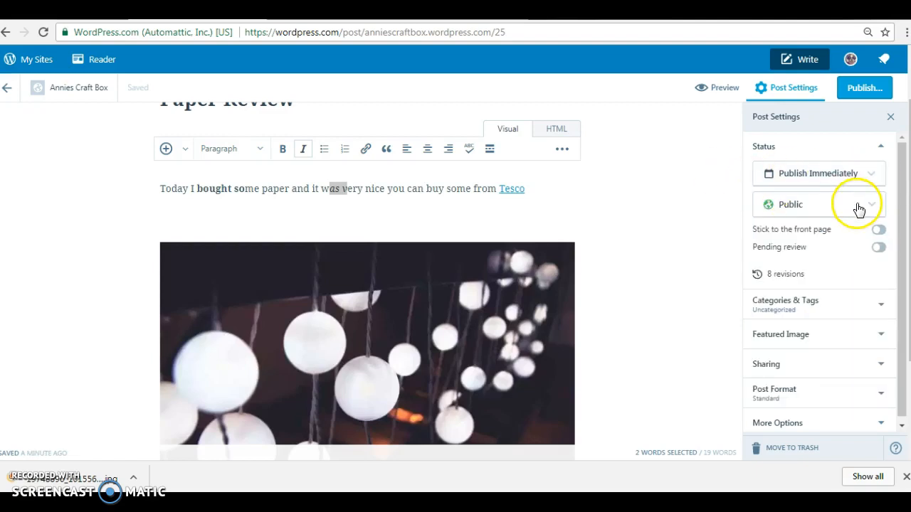
click(859, 208)
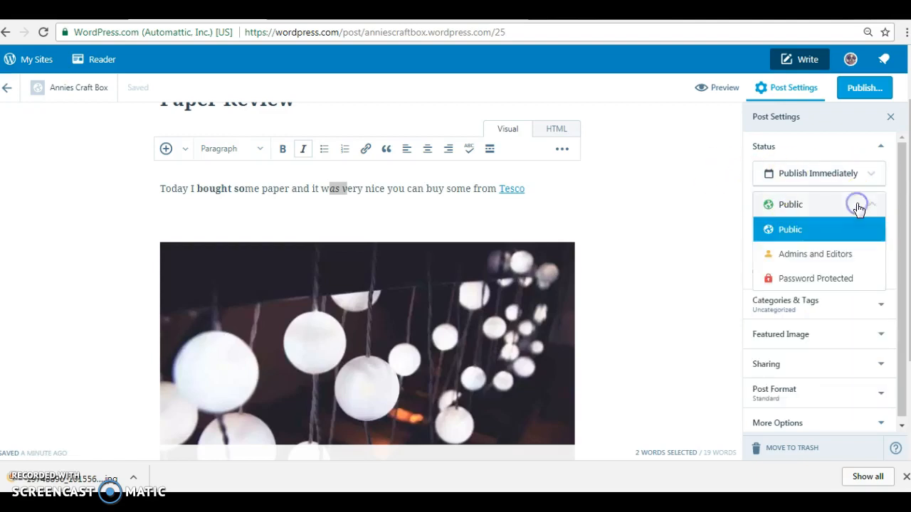
click(708, 243)
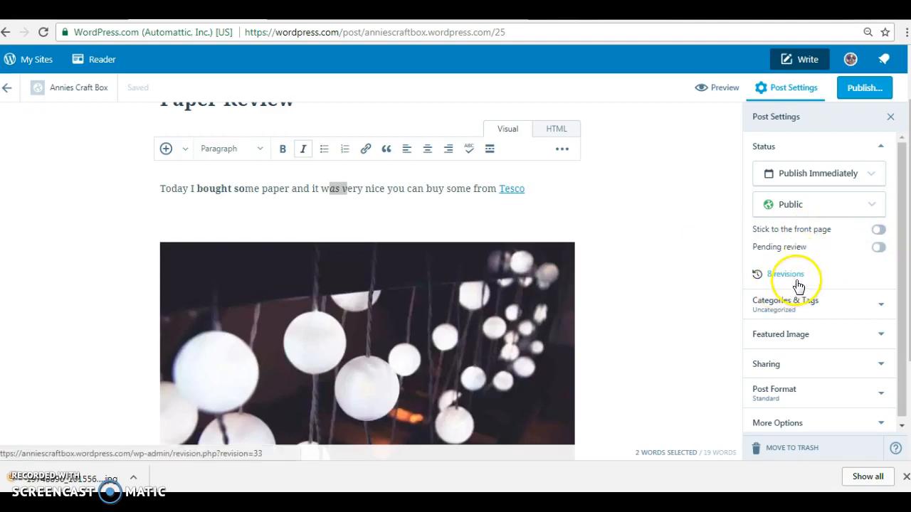
Examine the post's category and tag settings and its featured image setting.
click(882, 305)
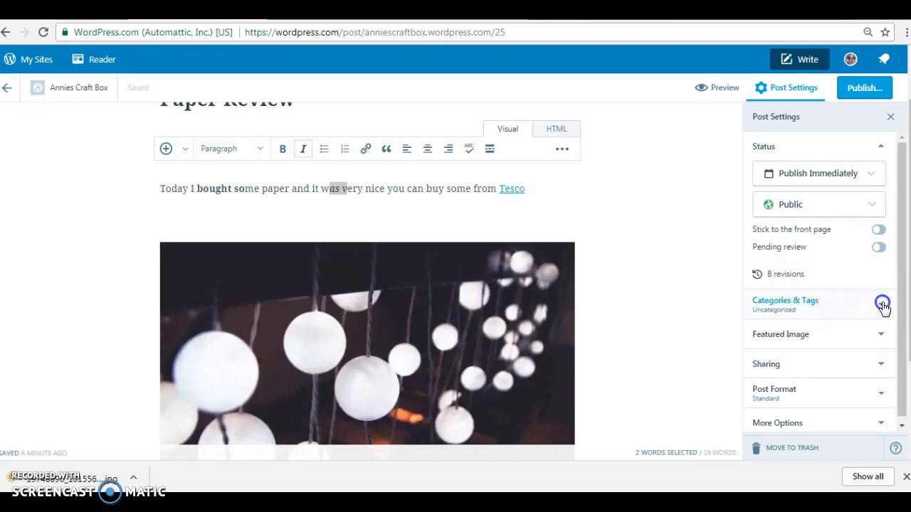
drag(910, 306, 909, 393)
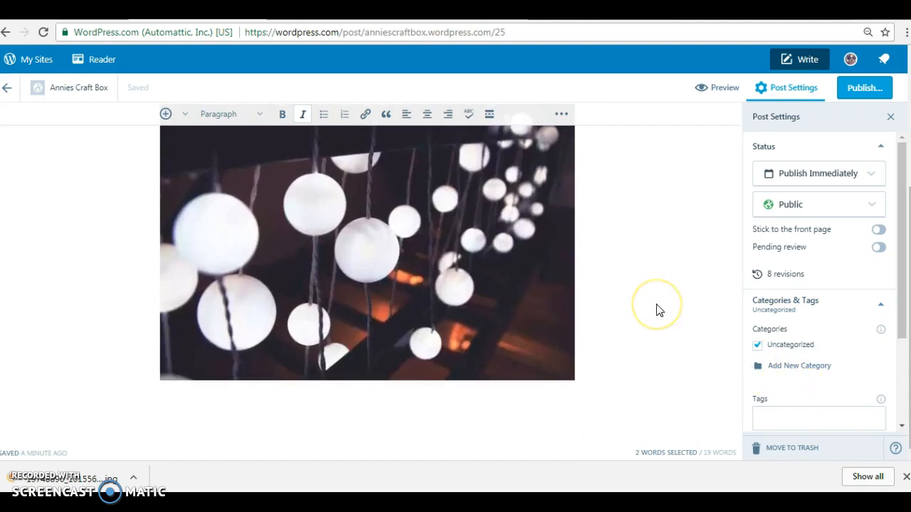
scroll(657, 309, up, 1)
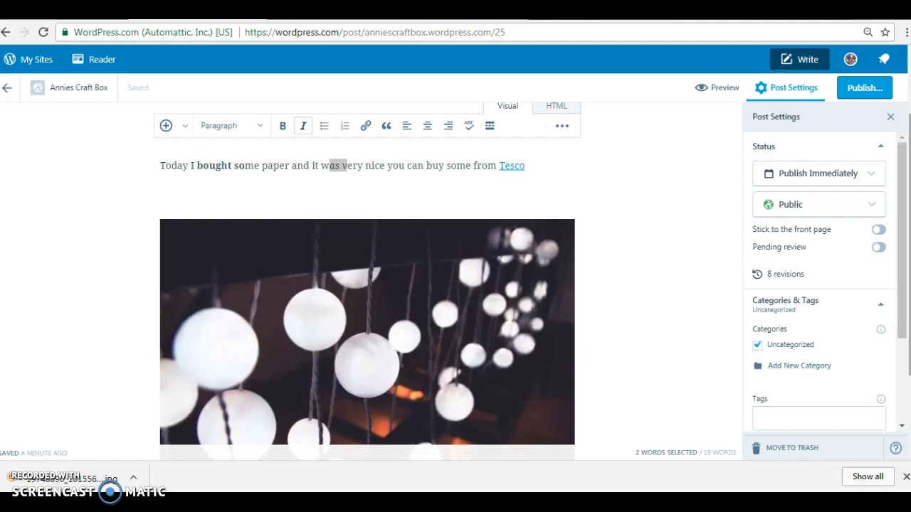
scroll(449, 285, down, 2)
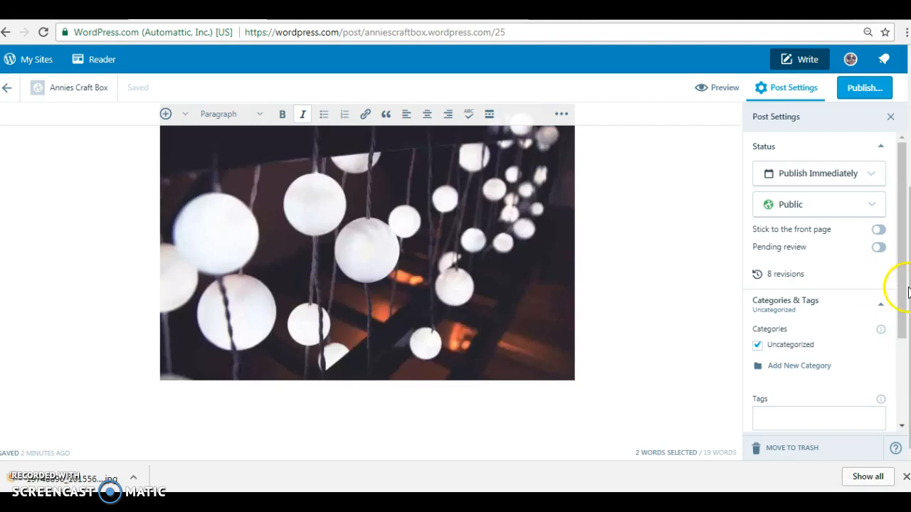
drag(903, 292, 902, 406)
click(883, 334)
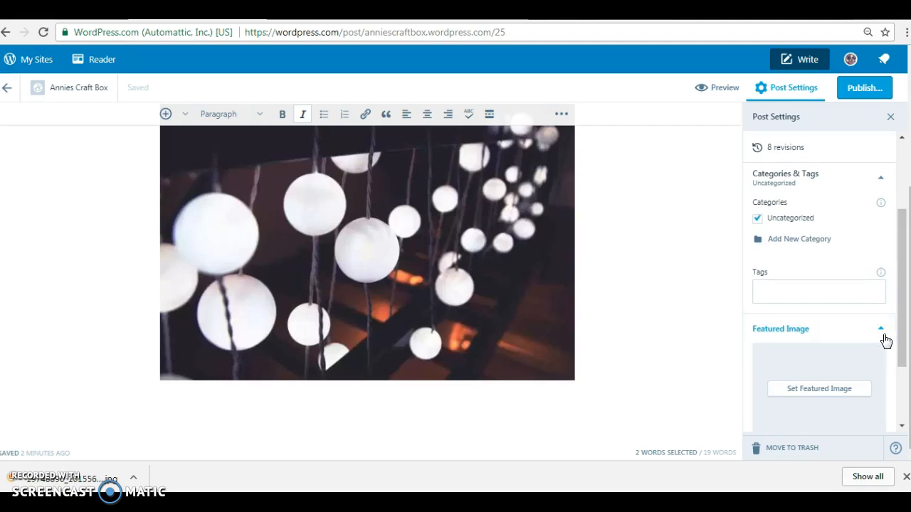
drag(899, 321, 896, 406)
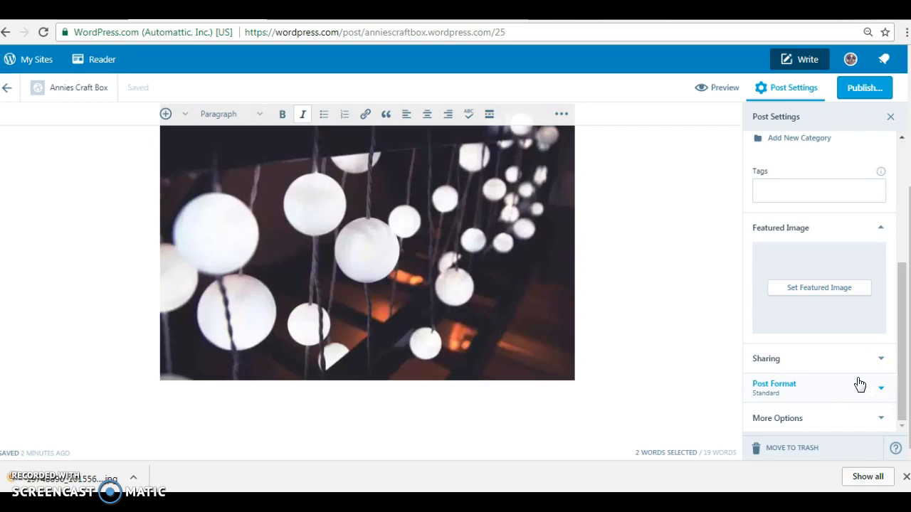
Examine the post's sharing settings, post format choices and additional options, then close the post settings.
click(879, 362)
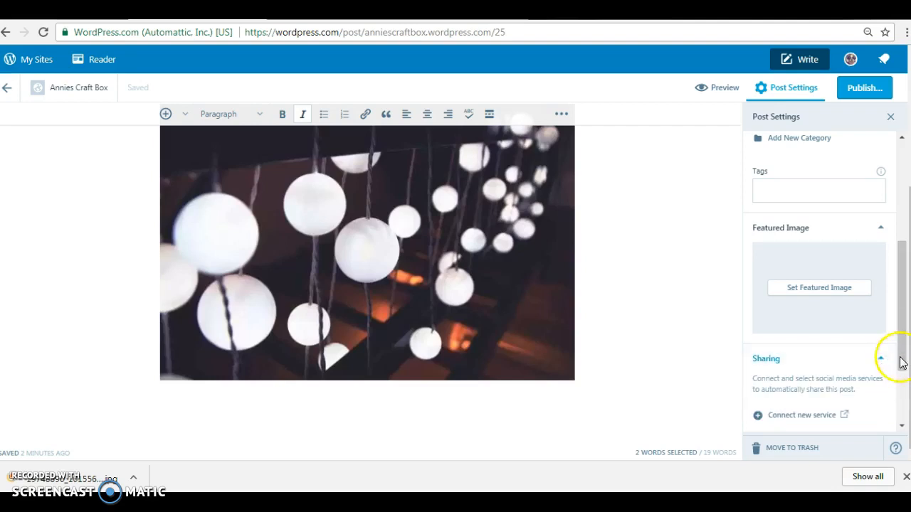
drag(901, 340, 895, 405)
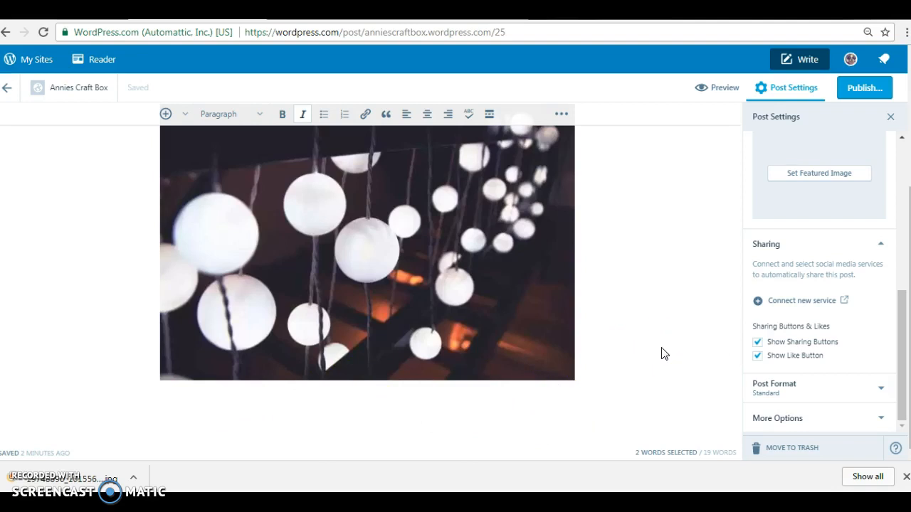
click(880, 393)
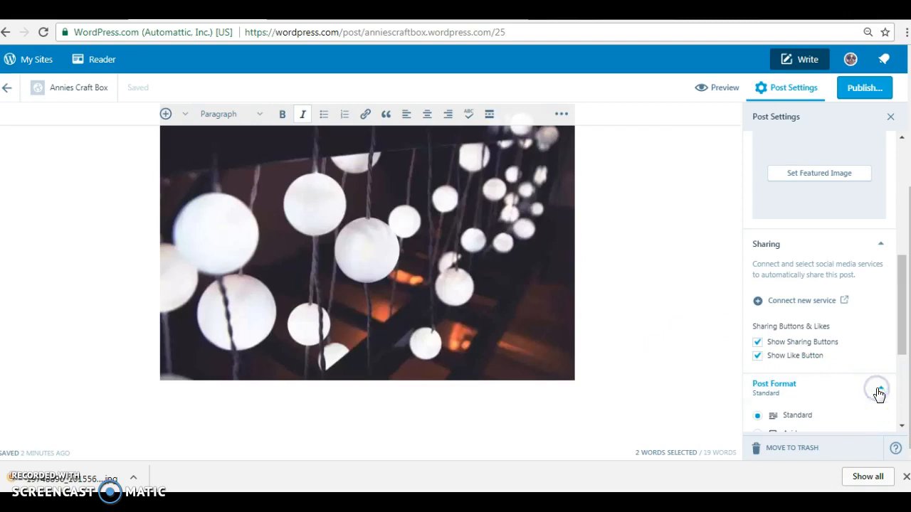
drag(897, 330, 896, 416)
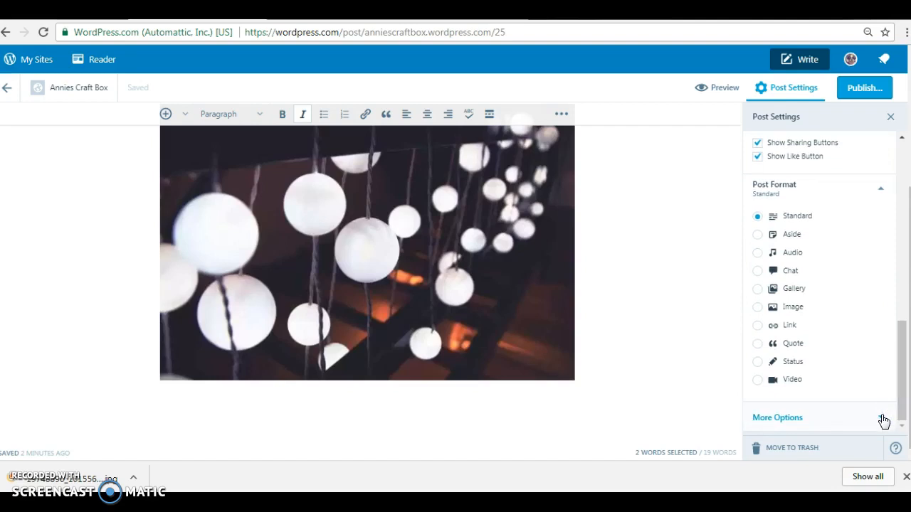
click(882, 417)
click(875, 419)
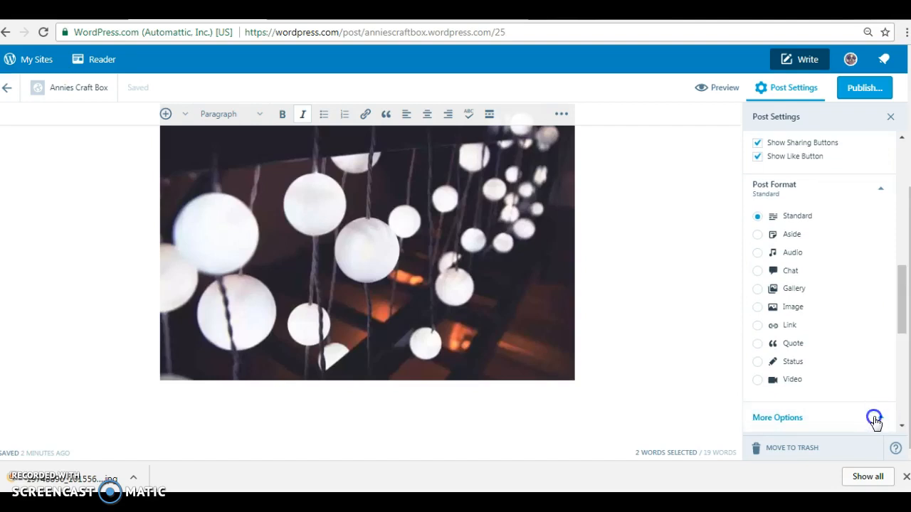
drag(899, 391, 898, 426)
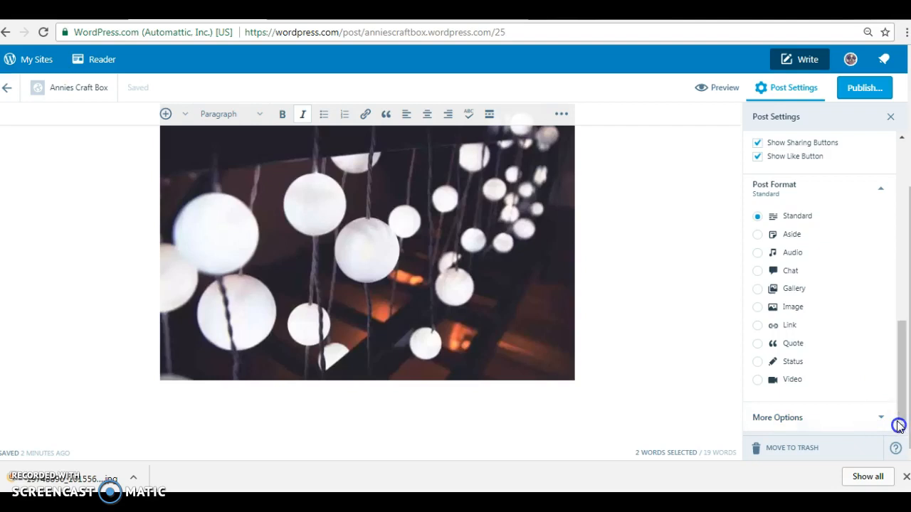
click(890, 117)
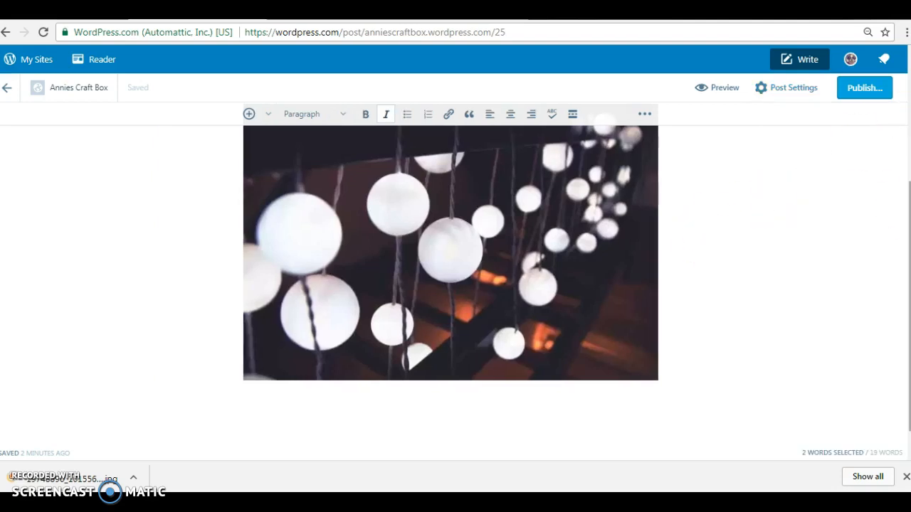
Preview the "Paper Review" post in the desktop layout, look through the whole page down to the comment box, then return to editing.
scroll(451, 285, up, 3)
click(725, 93)
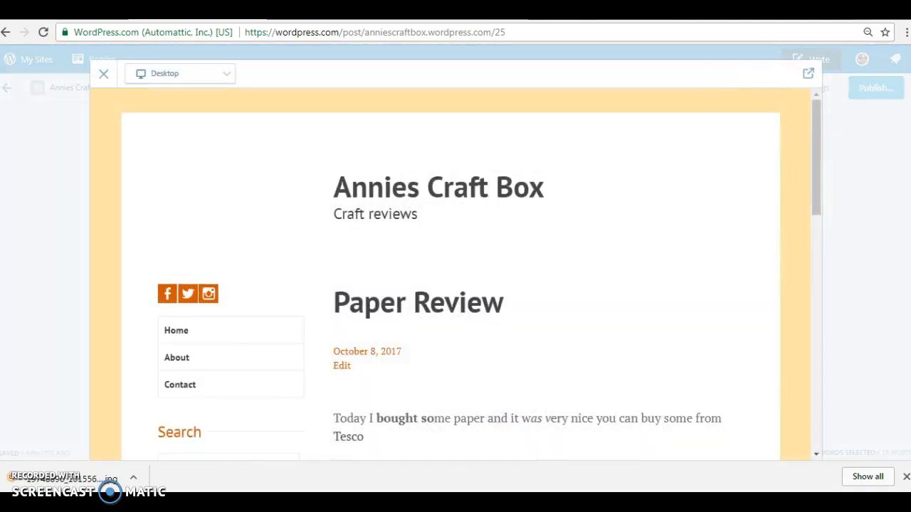
key(Escape)
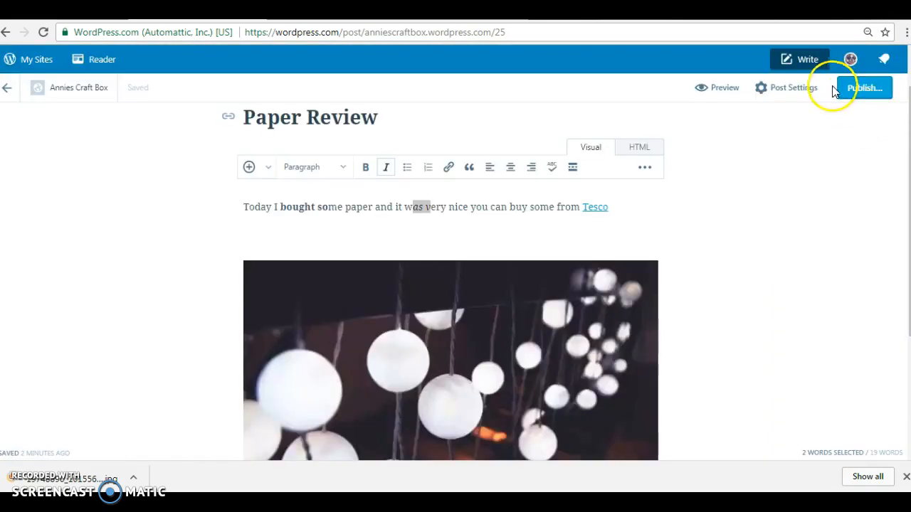
click(732, 90)
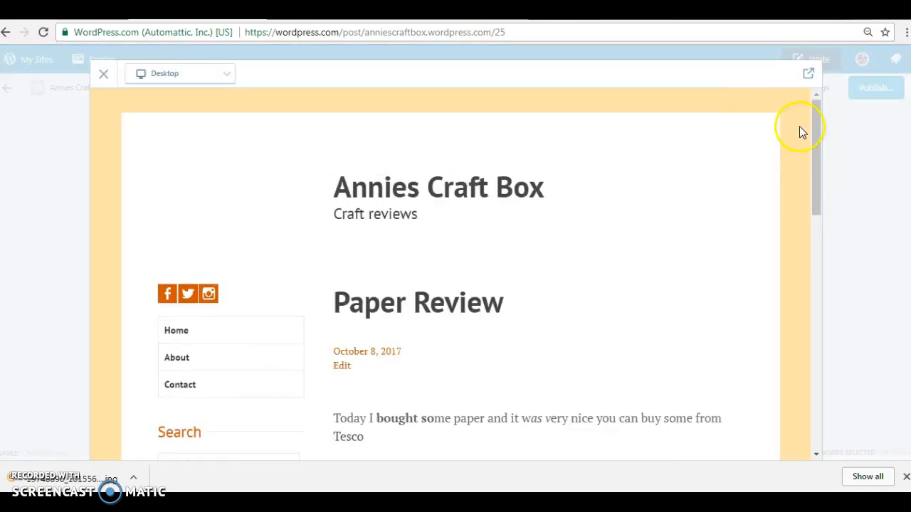
click(817, 134)
mouse_move(817, 133)
mouse_down()
mouse_move(816, 159)
mouse_move(815, 151)
mouse_up()
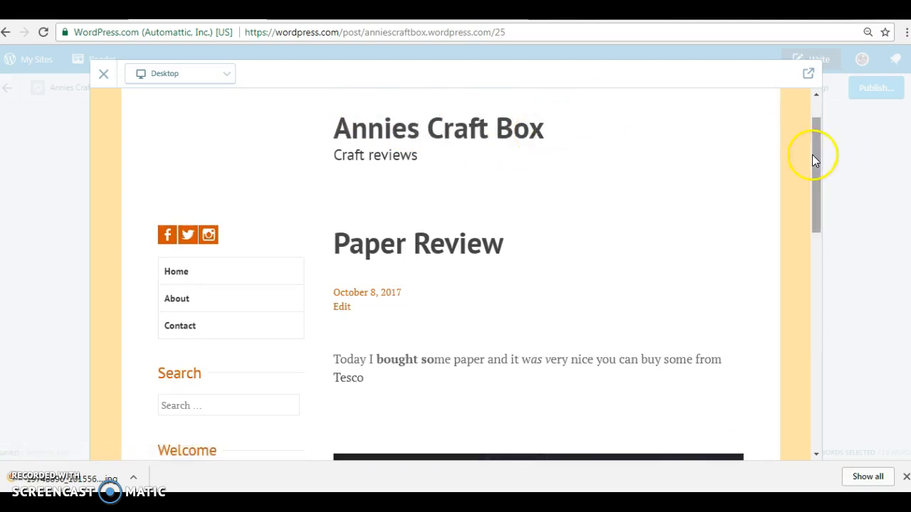
drag(816, 155, 819, 388)
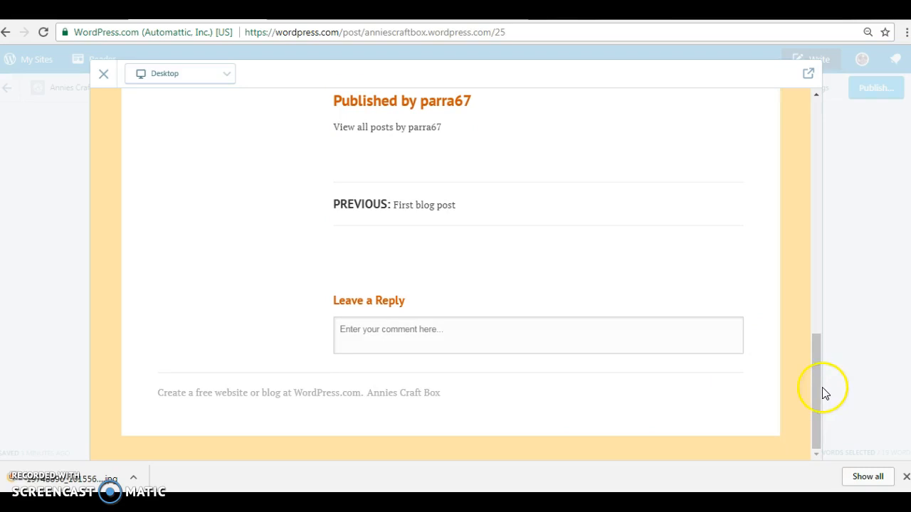
click(822, 388)
drag(817, 416, 779, 151)
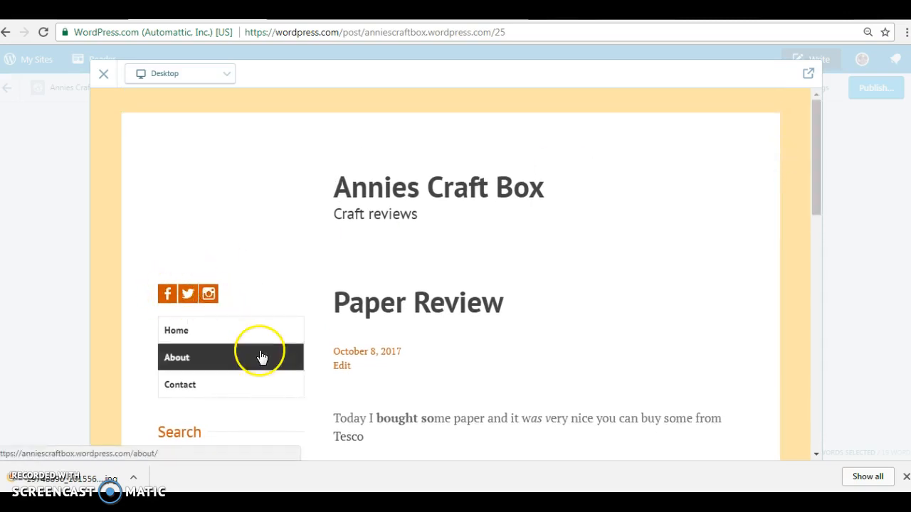
drag(815, 151, 813, 139)
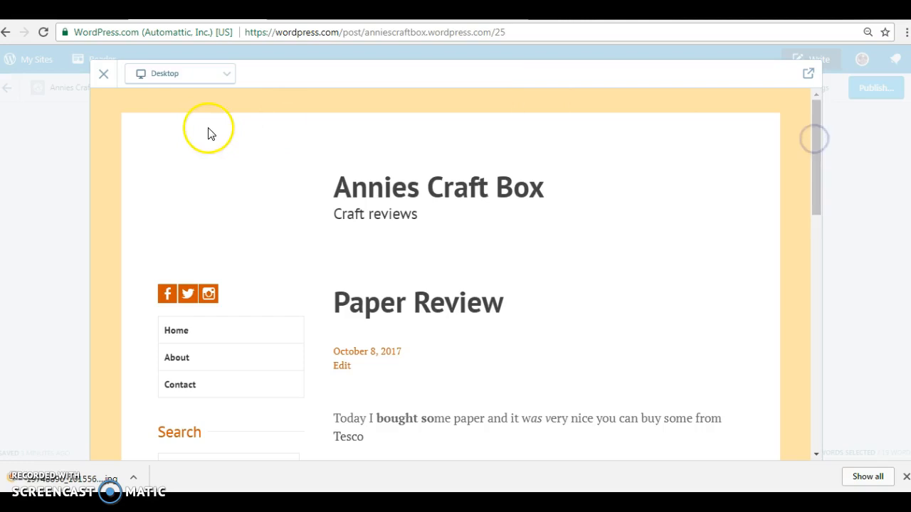
click(103, 75)
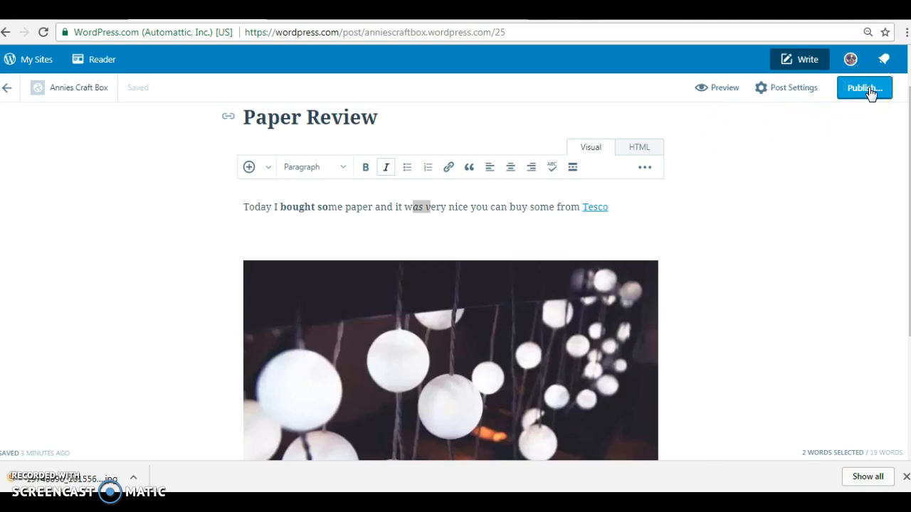
Browse the posts from followed sites in the Reader, then check which blogs are offered for writing a new post.
click(101, 60)
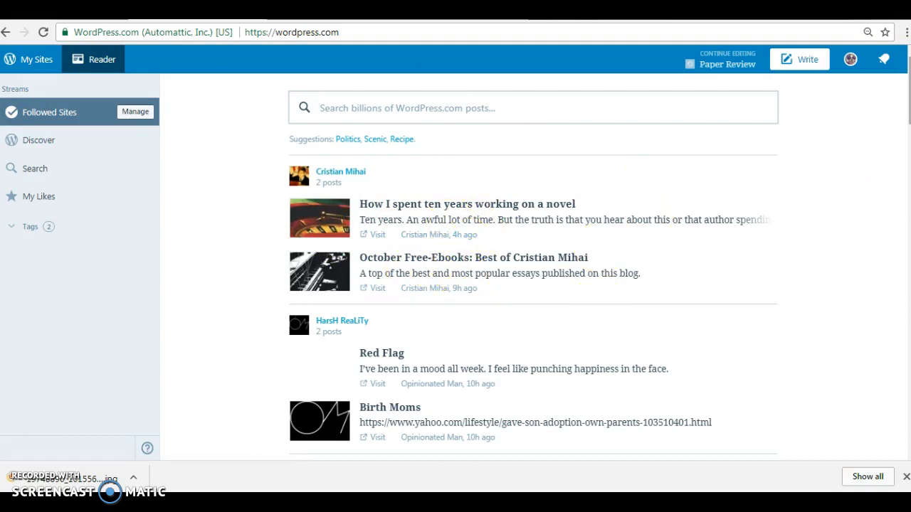
scroll(533, 268, down, 5)
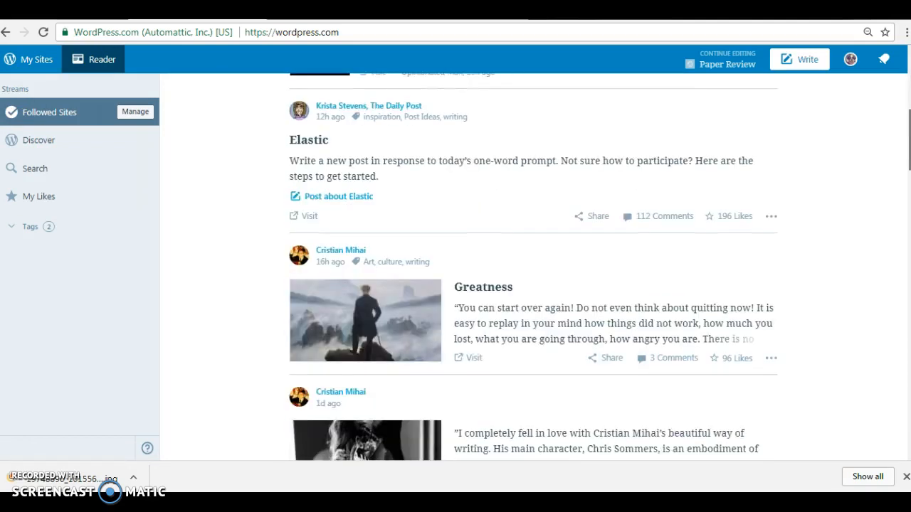
scroll(907, 163, down, 3)
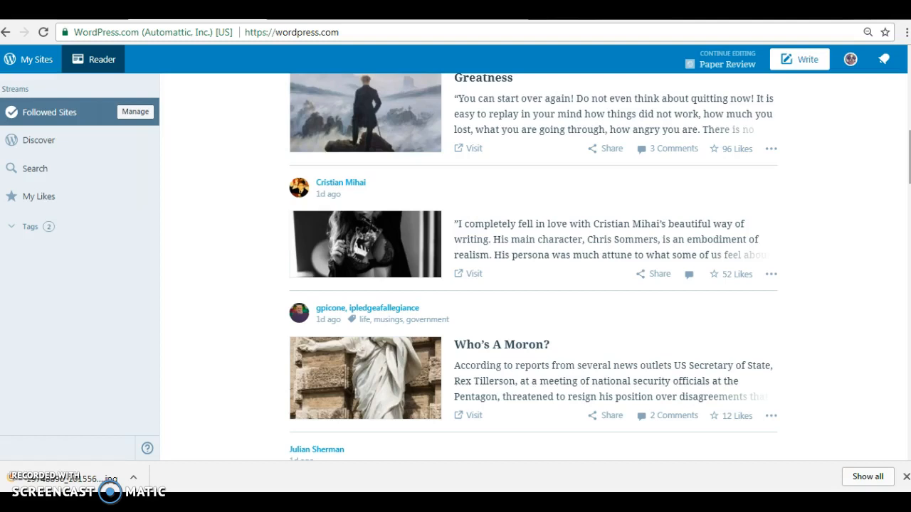
scroll(533, 266, down, 3)
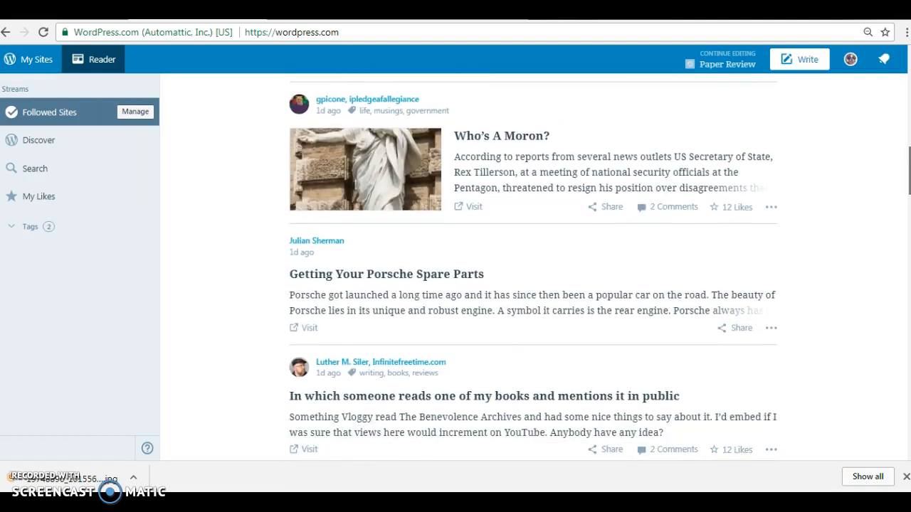
scroll(533, 267, down, 1)
scroll(706, 255, down, 1)
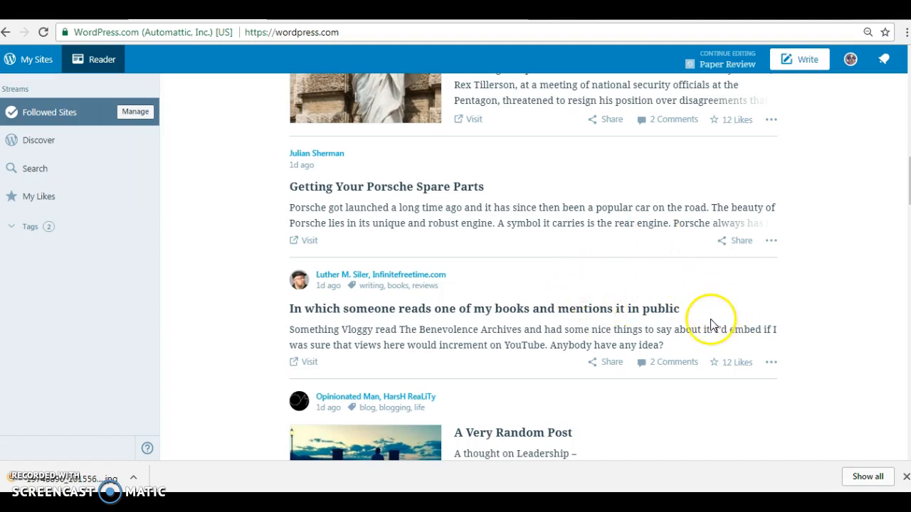
scroll(533, 267, down, 5)
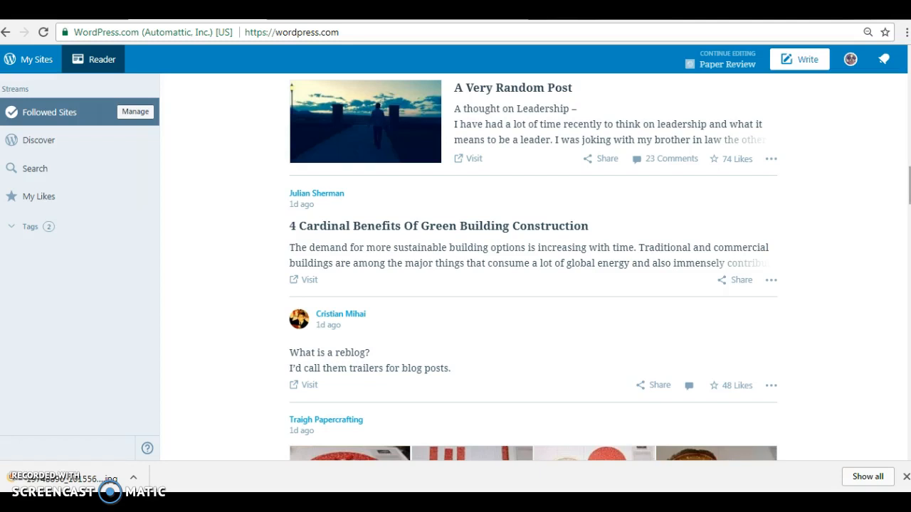
scroll(534, 267, down, 6)
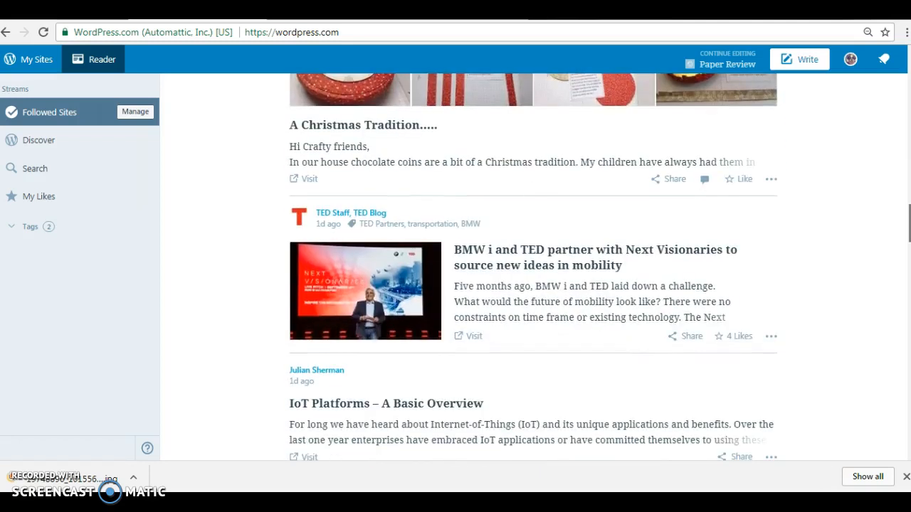
scroll(534, 267, up, 3)
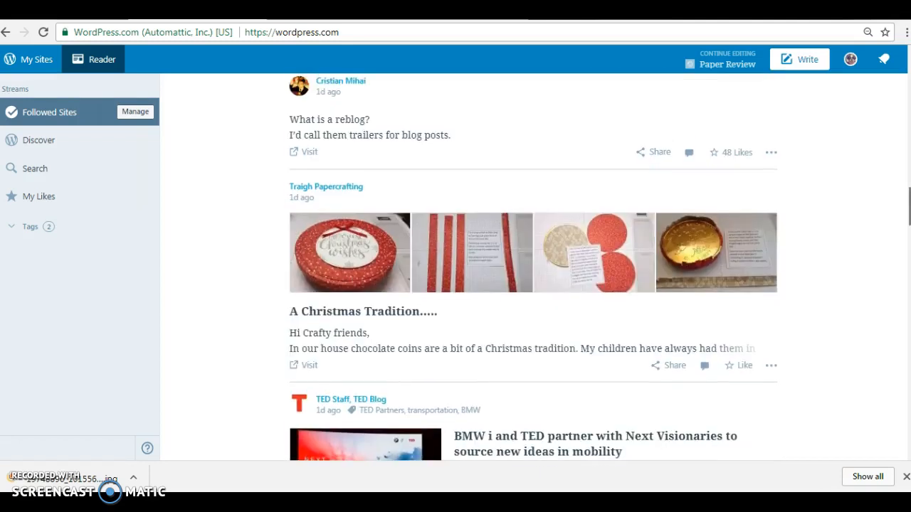
scroll(534, 267, down, 8)
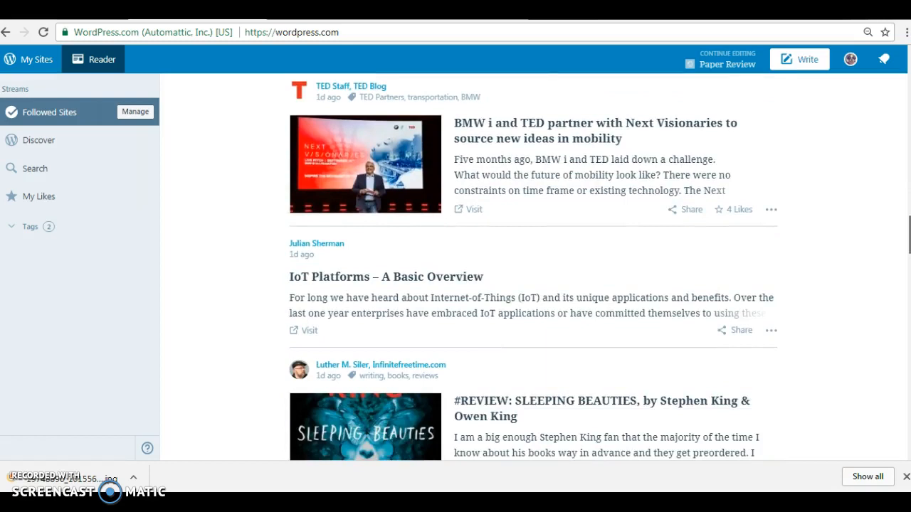
scroll(361, 329, down, 6)
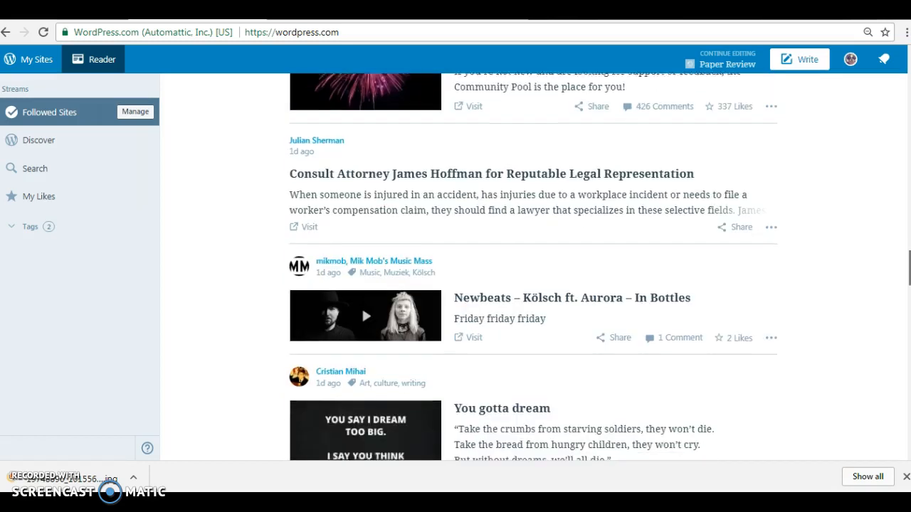
scroll(534, 267, down, 2)
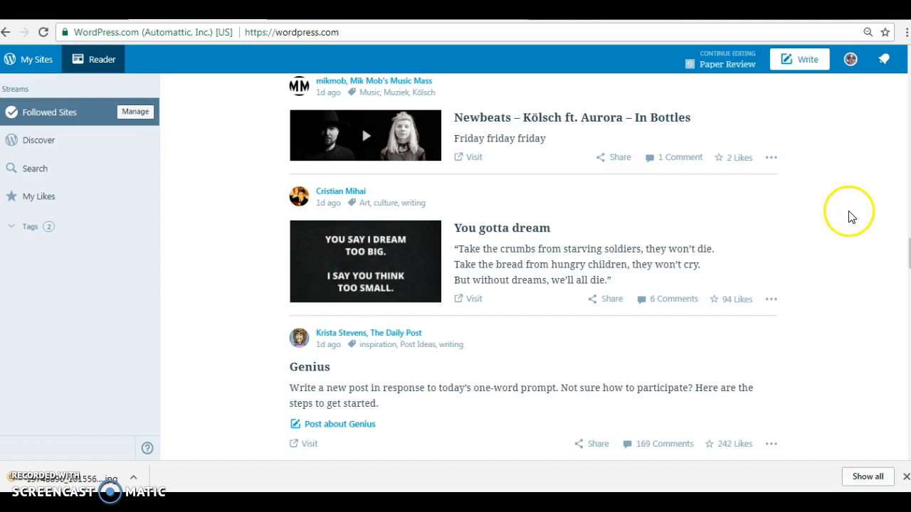
click(811, 66)
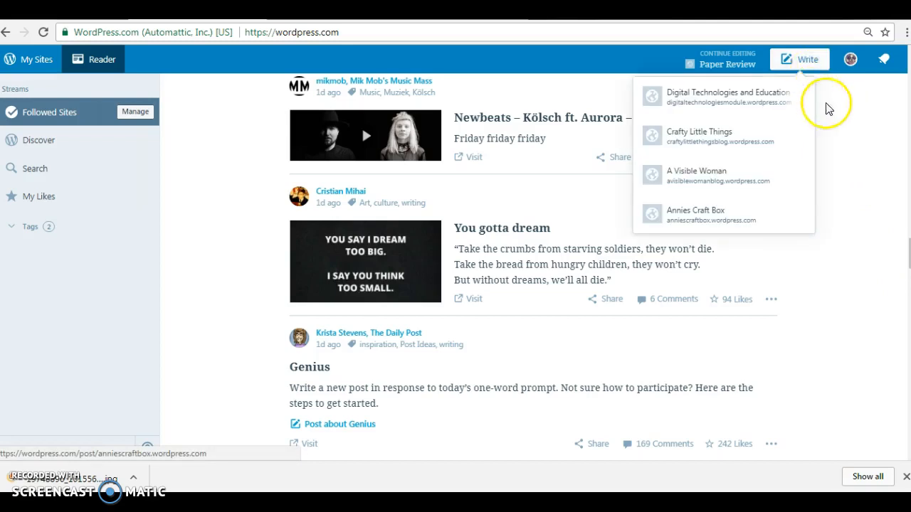
click(833, 225)
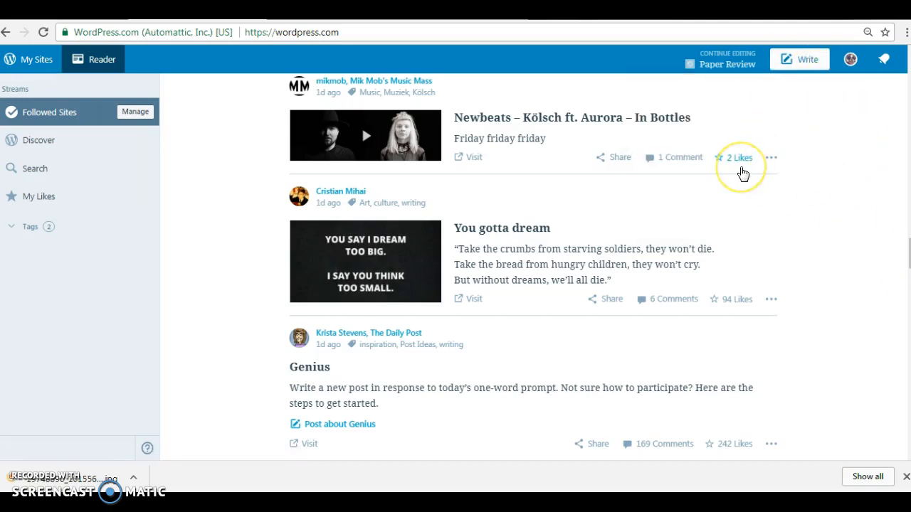